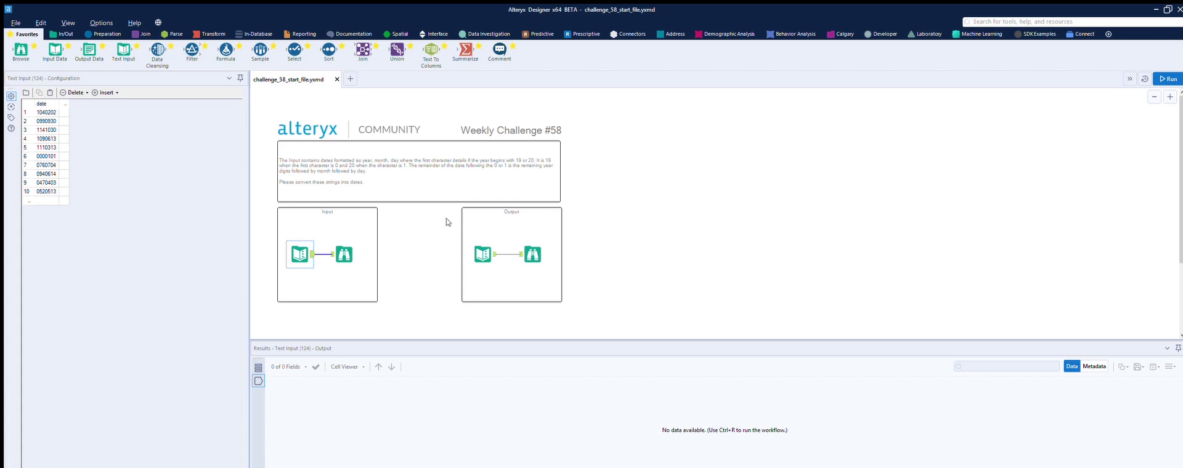
- Compare the expected output dates with the input date values
{"action": "left_click", "coordinate": [483, 254]}
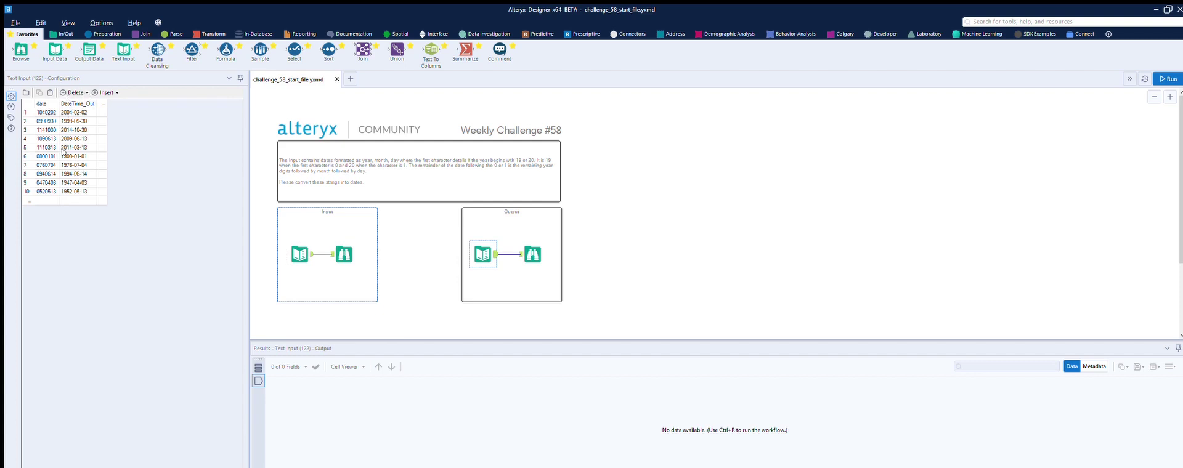
{"action": "left_click", "coordinate": [403, 253]}
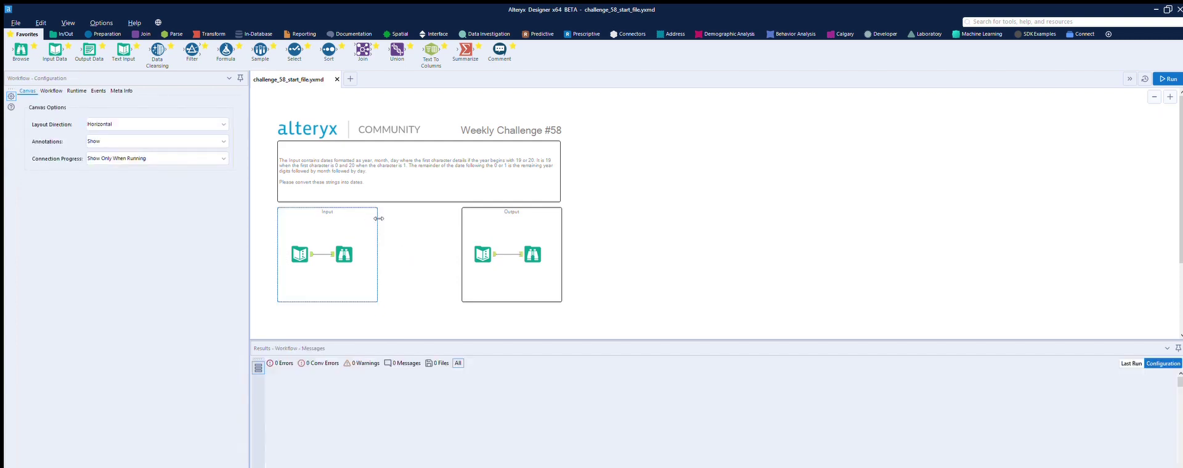
{"action": "left_click", "coordinate": [301, 252]}
{"action": "scroll", "coordinate": [395, 236], "scroll_direction": "down", "scroll_amount": 1}
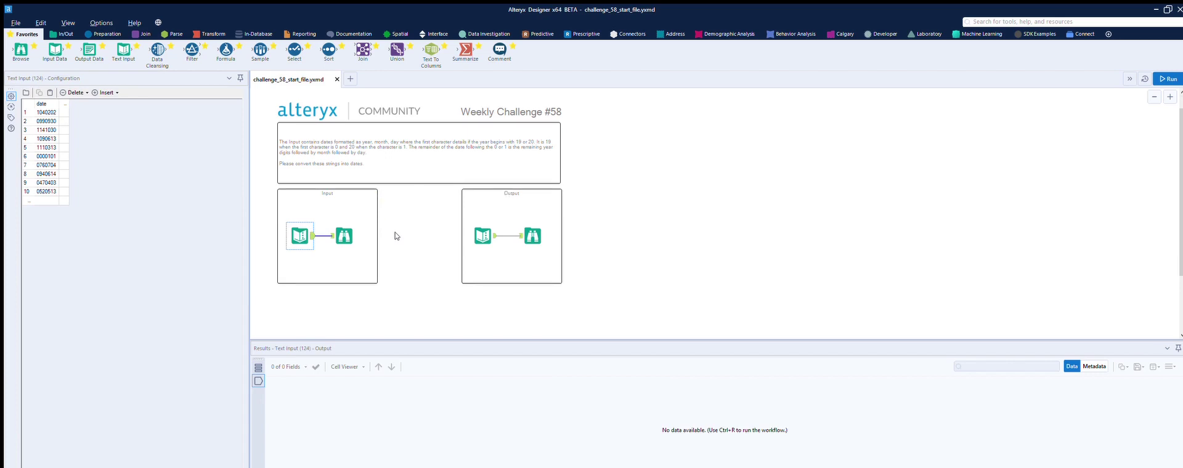
- Add a Formula tool fed by the Text Input and start a new Centuary column
{"action": "left_click_drag", "start_coordinate": [225, 51], "coordinate": [373, 293]}
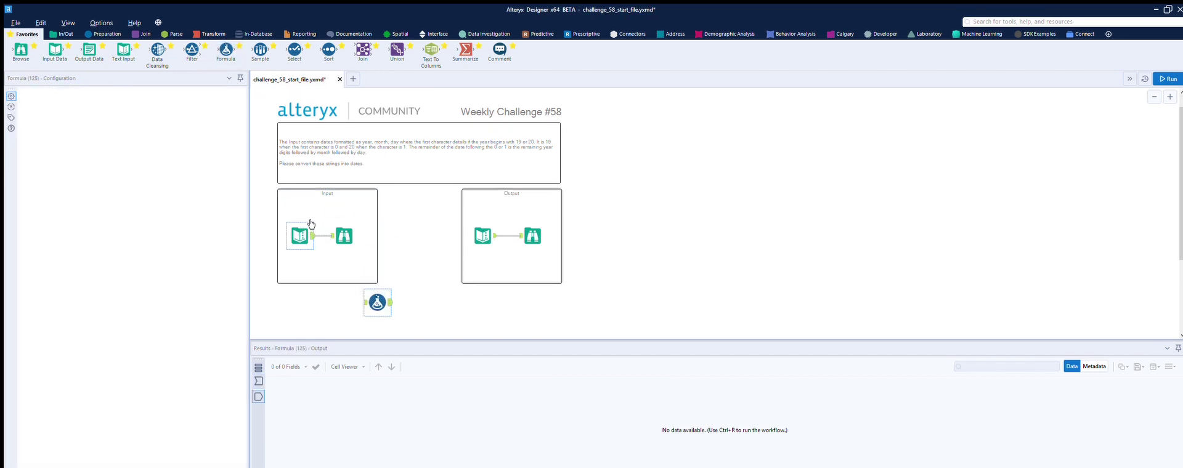
{"action": "left_click_drag", "start_coordinate": [312, 235], "coordinate": [367, 302]}
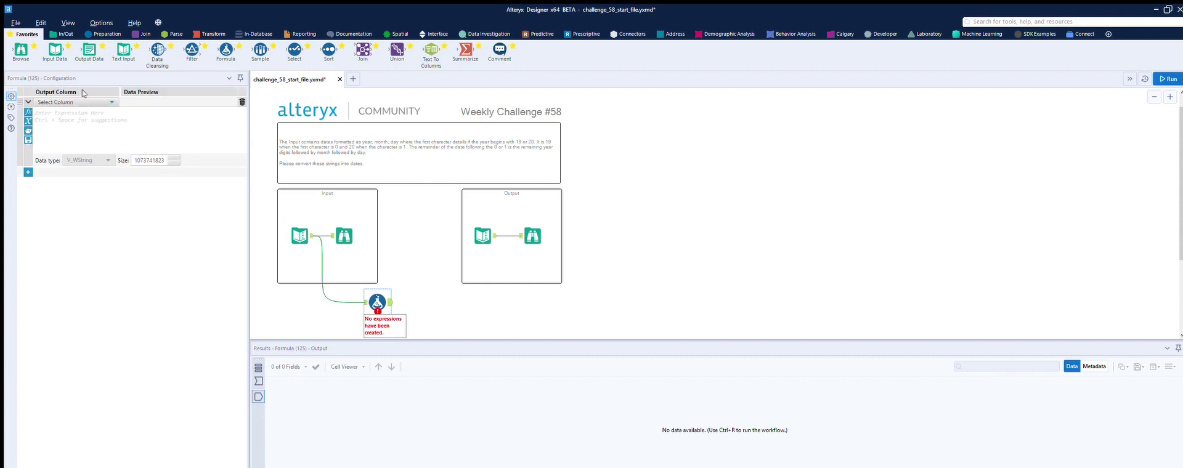
{"action": "left_click", "coordinate": [81, 102]}
{"action": "type", "text": "Centuary"}
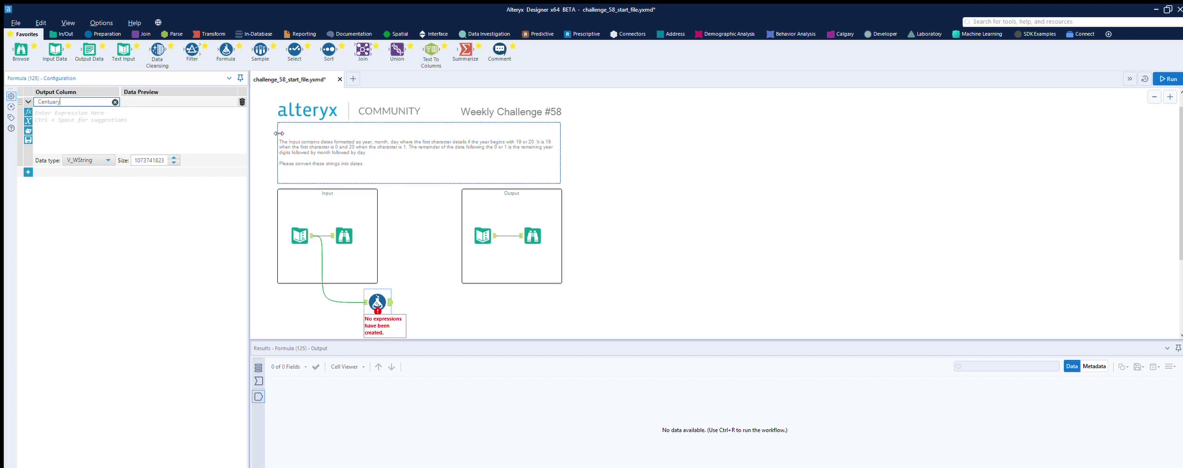
{"action": "left_click", "coordinate": [148, 109]}
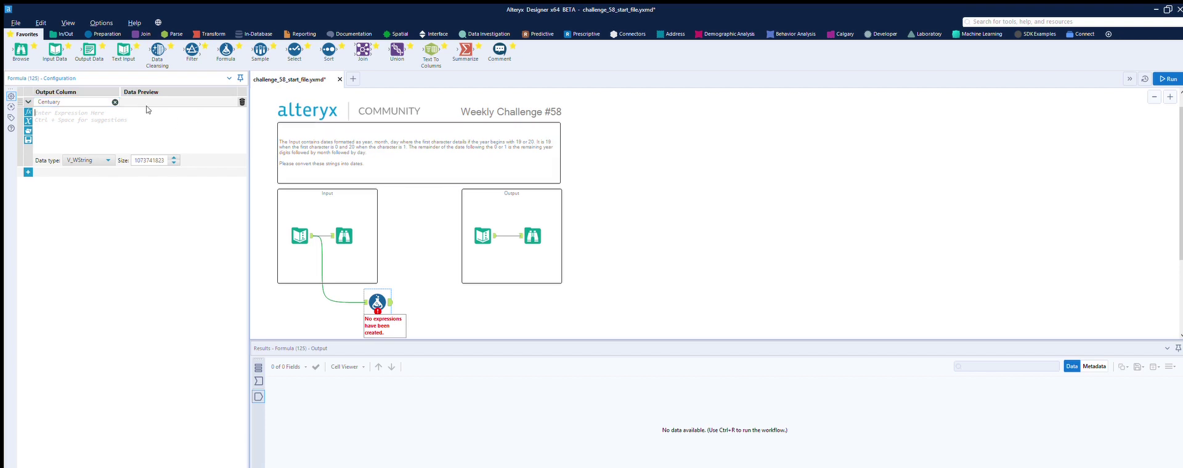
- Set the Centuary expression to Substring([date],0,1)
{"action": "left_click", "coordinate": [28, 112]}
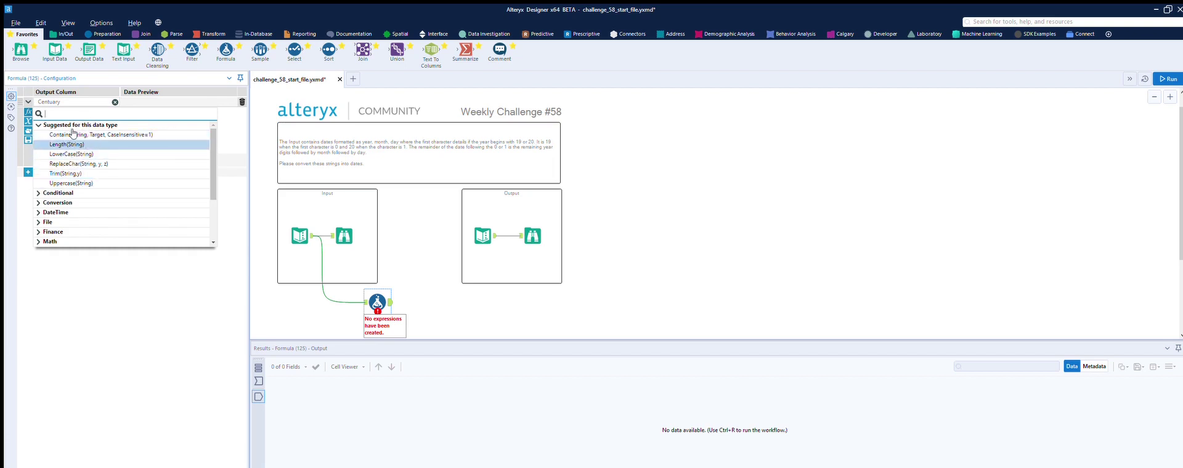
{"action": "scroll", "coordinate": [40, 228], "scroll_direction": "down", "scroll_amount": 3}
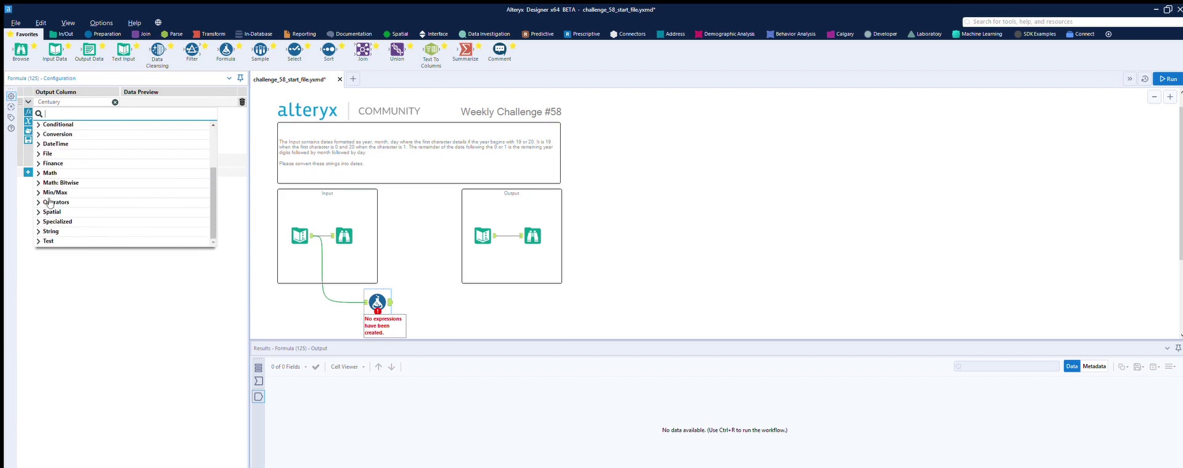
{"action": "left_click", "coordinate": [50, 231]}
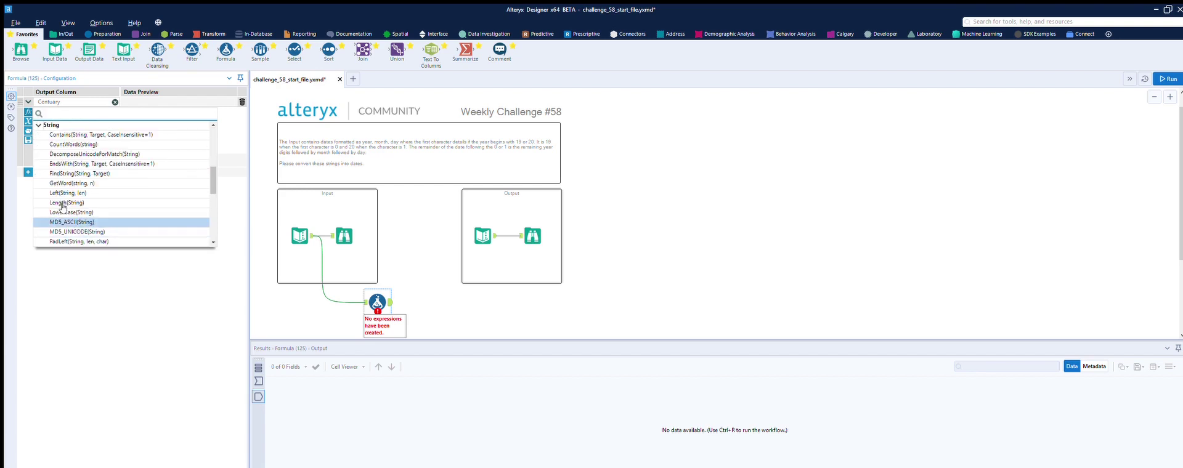
{"action": "scroll", "coordinate": [74, 197], "scroll_direction": "down", "scroll_amount": 3}
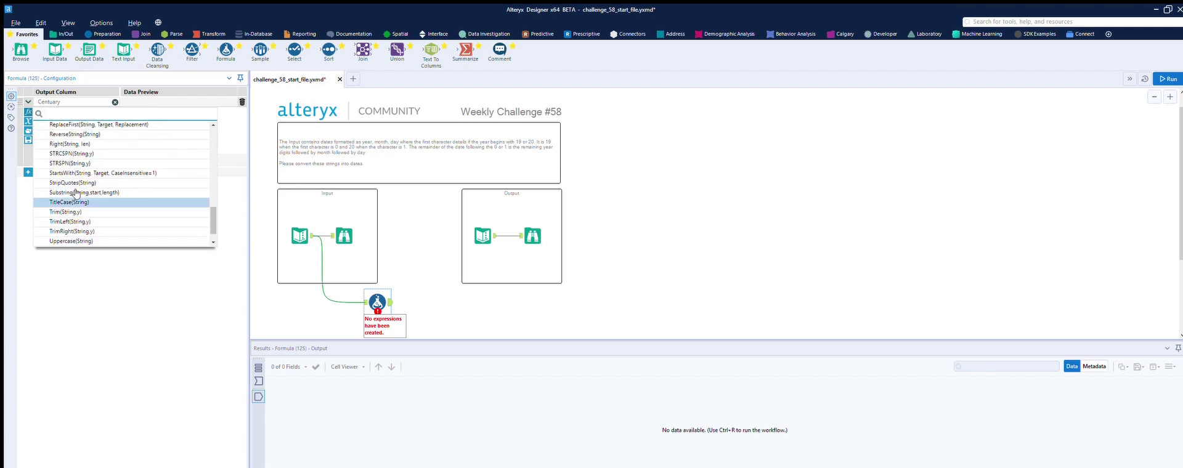
{"action": "scroll", "coordinate": [75, 194], "scroll_direction": "down", "scroll_amount": 1}
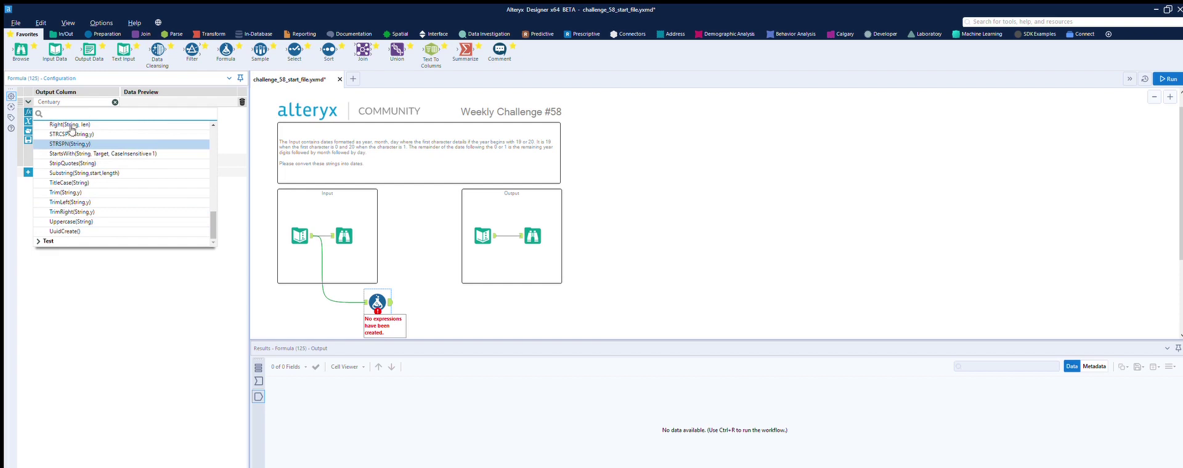
{"action": "key", "text": "Return"}
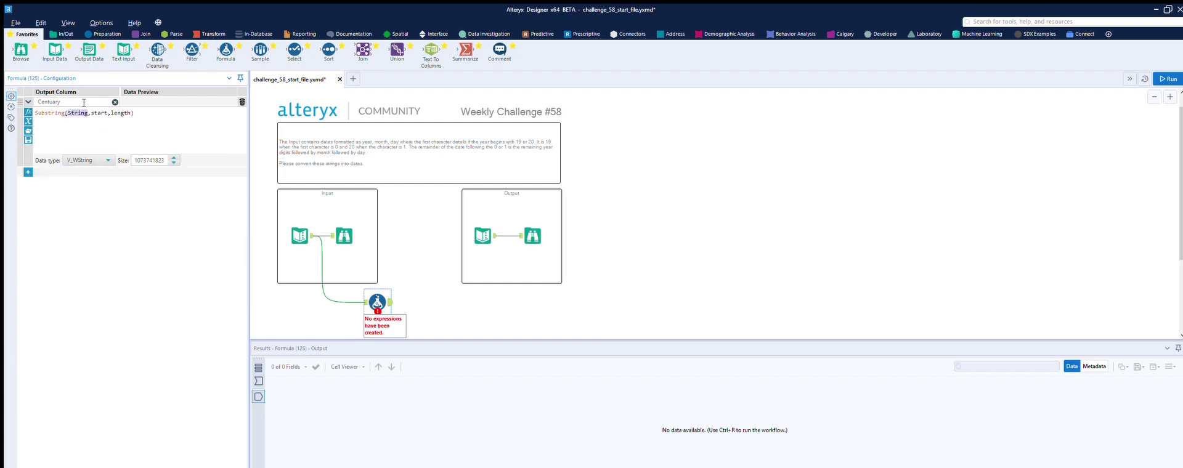
{"action": "type", "text": "[date]"}
{"action": "key", "text": "Return"}
{"action": "type", "text": "0"}
{"action": "key", "text": "Tab"}
{"action": "type", "text": "1"}
- Make Centuary a String column, run the workflow, and add a second Formula tool
{"action": "left_click", "coordinate": [95, 160]}
{"action": "scroll", "coordinate": [87, 210], "scroll_direction": "down", "scroll_amount": 2}
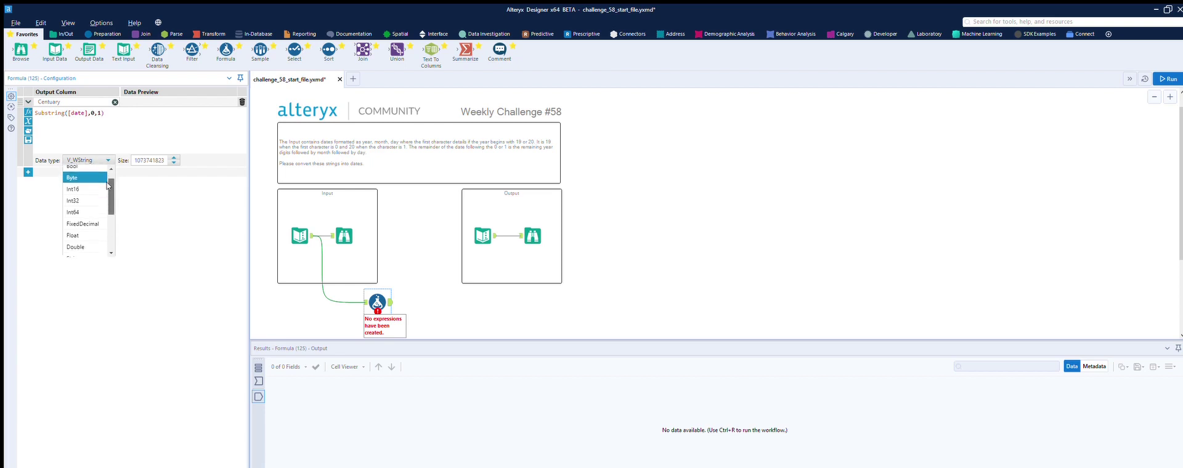
{"action": "left_click", "coordinate": [86, 229]}
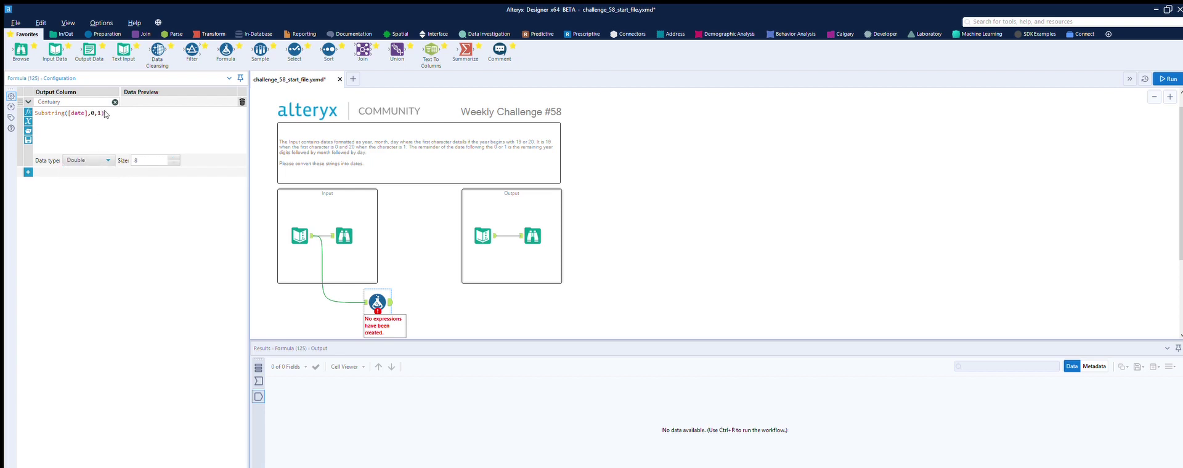
{"action": "left_click", "coordinate": [442, 289]}
{"action": "left_click", "coordinate": [1165, 78]}
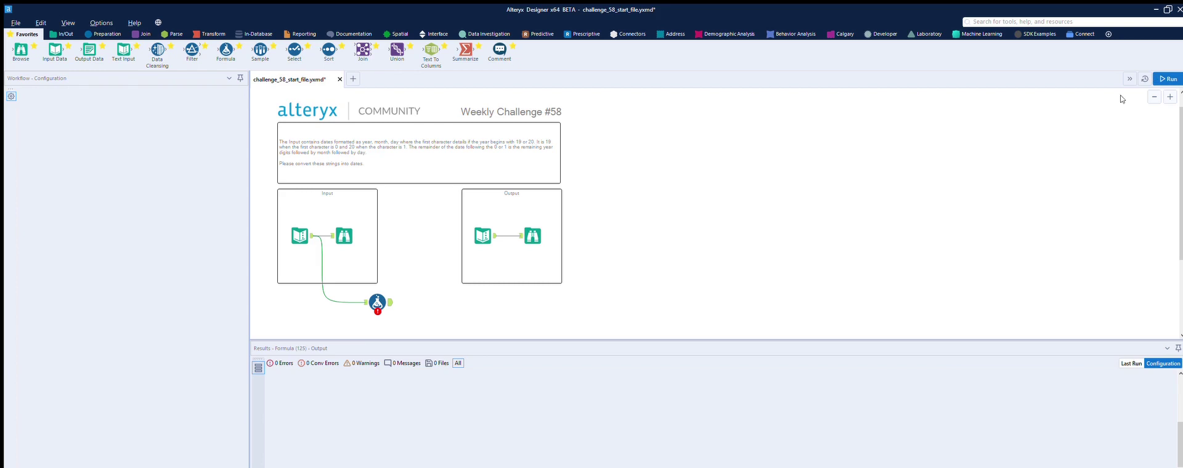
{"action": "left_click", "coordinate": [377, 302]}
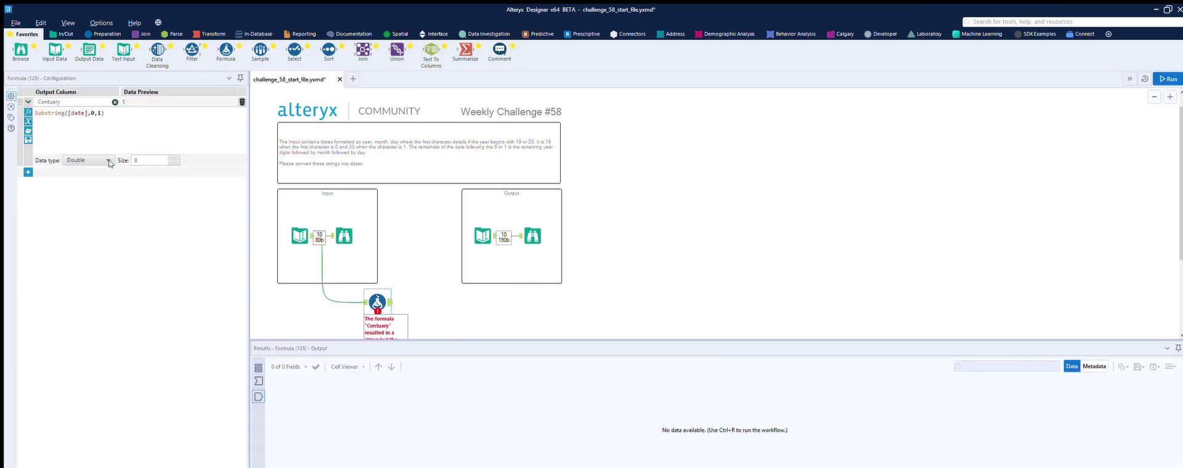
{"action": "left_click", "coordinate": [108, 160]}
{"action": "left_click_drag", "start_coordinate": [110, 179], "coordinate": [109, 209]}
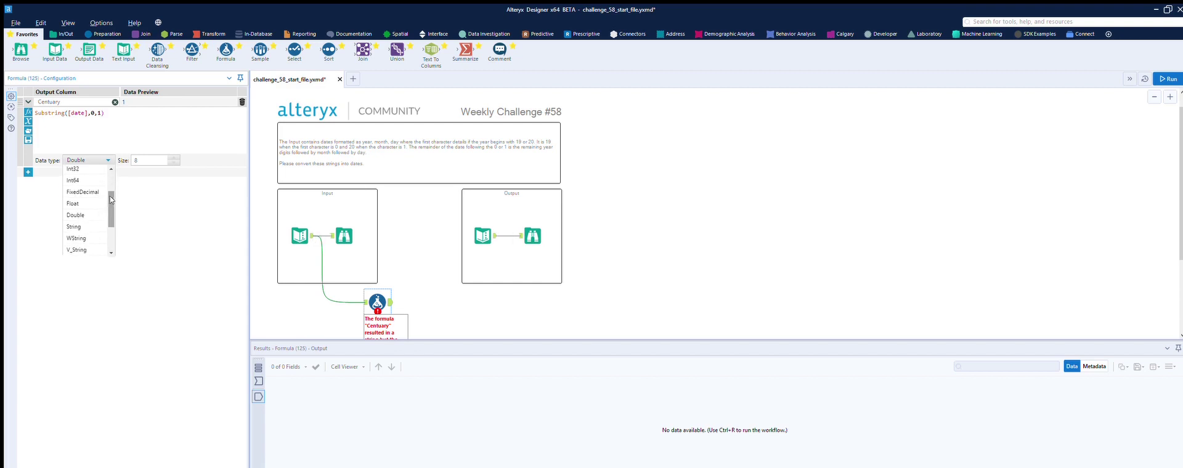
{"action": "left_click", "coordinate": [83, 225]}
{"action": "key", "text": "ctrl+r"}
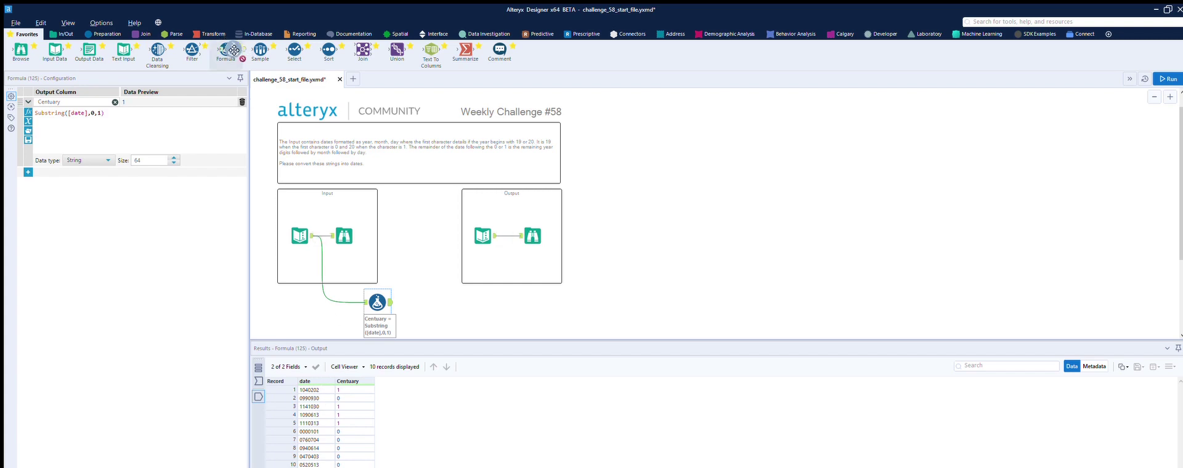
{"action": "left_click_drag", "start_coordinate": [226, 51], "coordinate": [421, 303]}
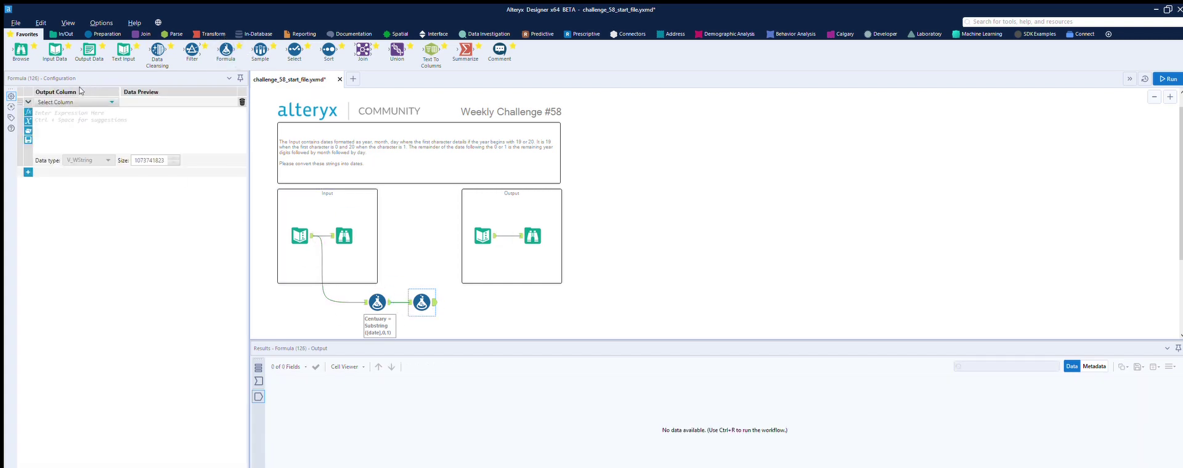
- Have the second Formula update Centuary with an IF condition [Centuary]='1'
{"action": "left_click", "coordinate": [73, 101]}
{"action": "left_click", "coordinate": [65, 135]}
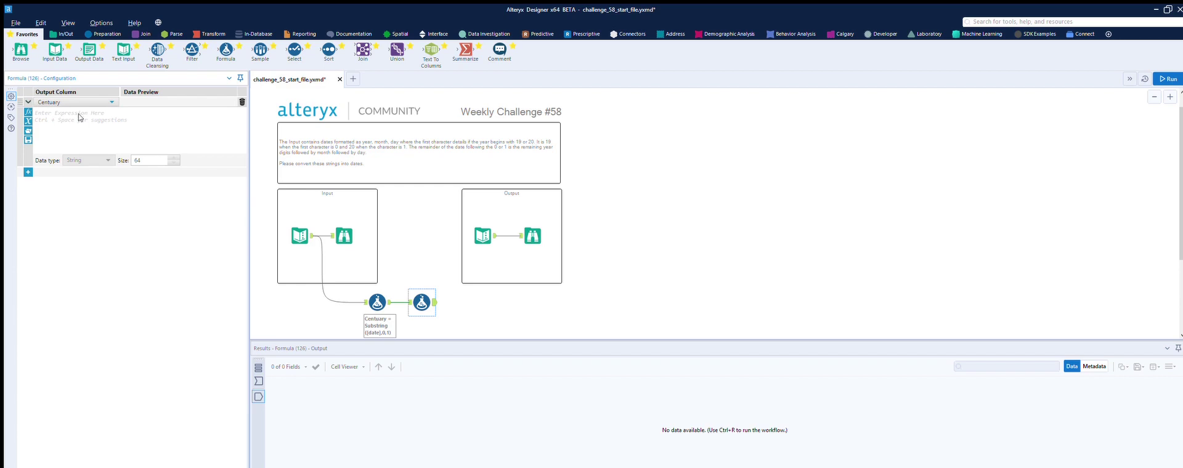
{"action": "left_click", "coordinate": [29, 111]}
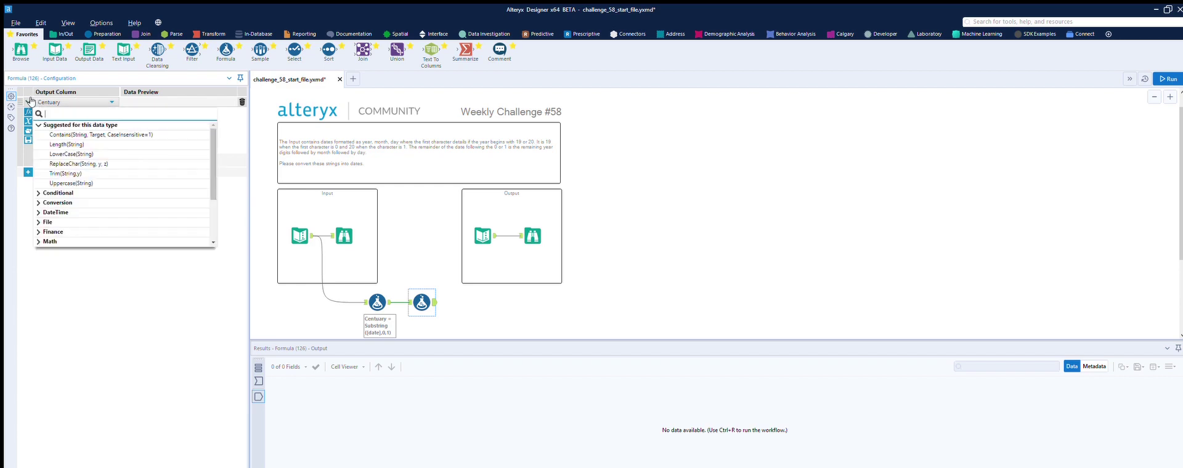
{"action": "left_click", "coordinate": [41, 193]}
{"action": "key", "text": "Return"}
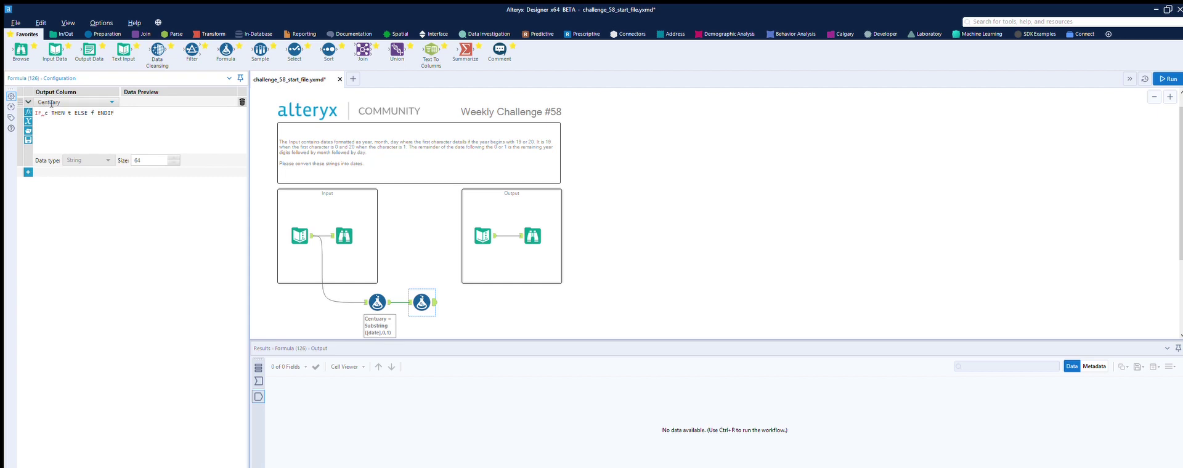
{"action": "type", "text": "["}
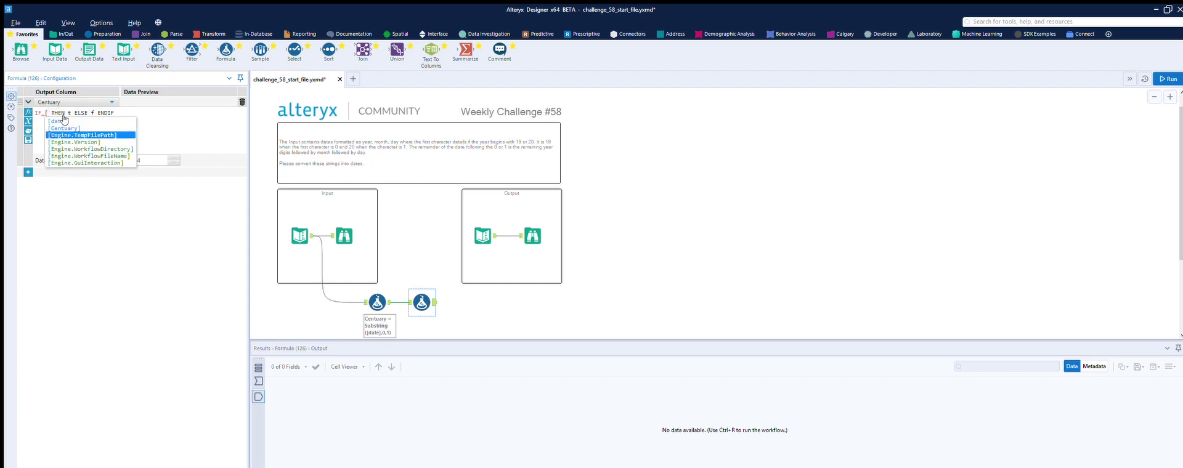
{"action": "key", "text": "Return"}
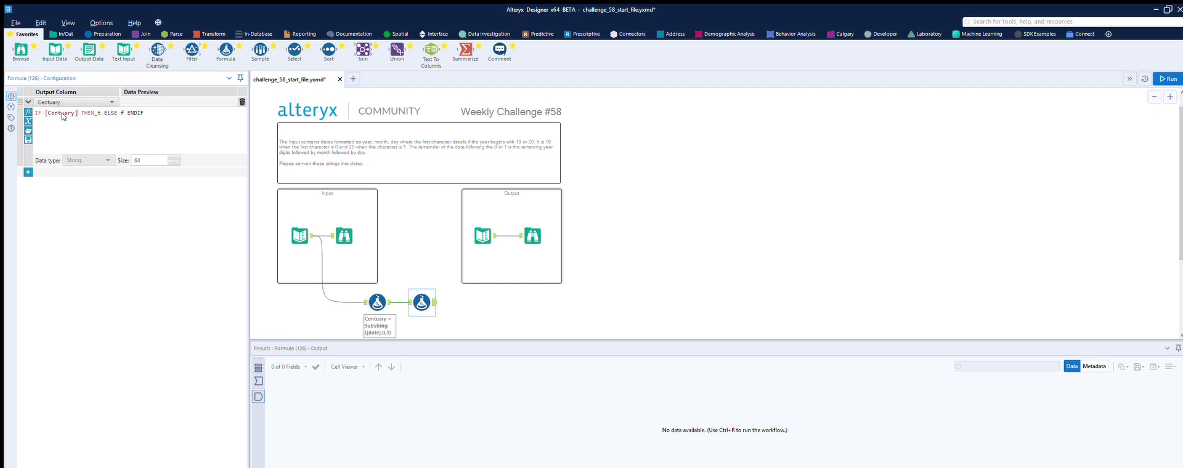
{"action": "type", "text": "='1'"}
- Finish the formula with THEN '20' ELSE '19', apply it and run the workflow
{"action": "double_click", "coordinate": [113, 108]}
{"action": "type", "text": "20'"}
{"action": "key", "text": "BackSpace"}
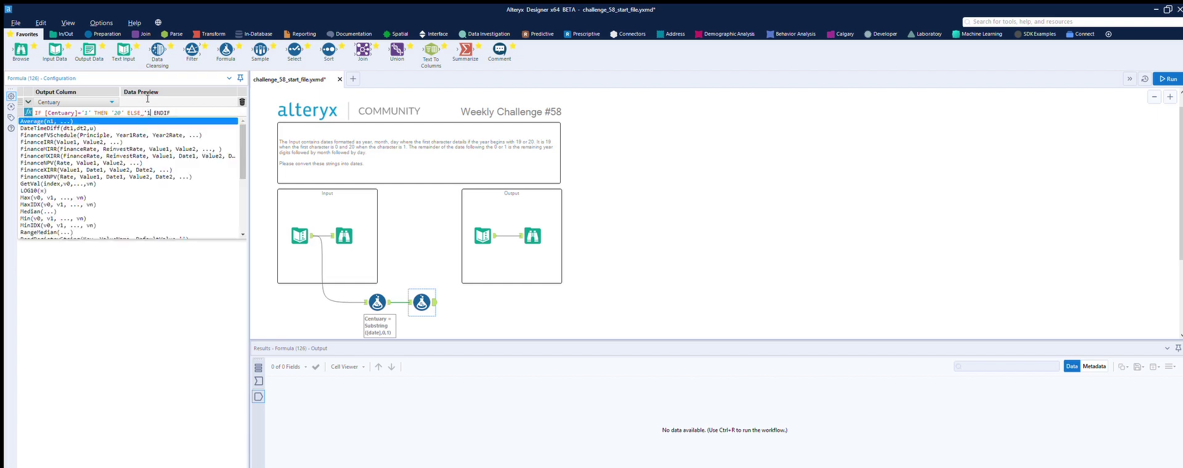
{"action": "type", "text": "'19'"}
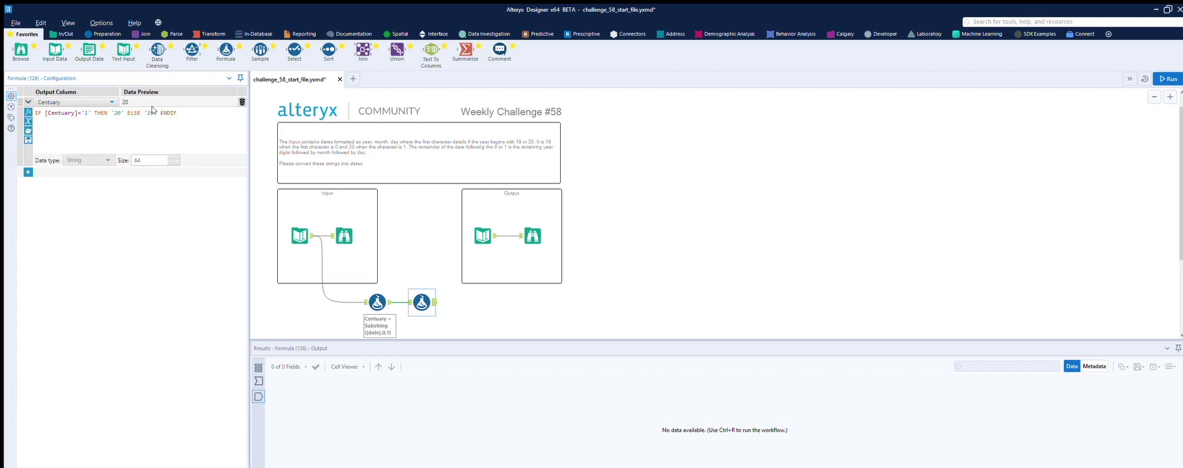
{"action": "left_click", "coordinate": [1122, 95]}
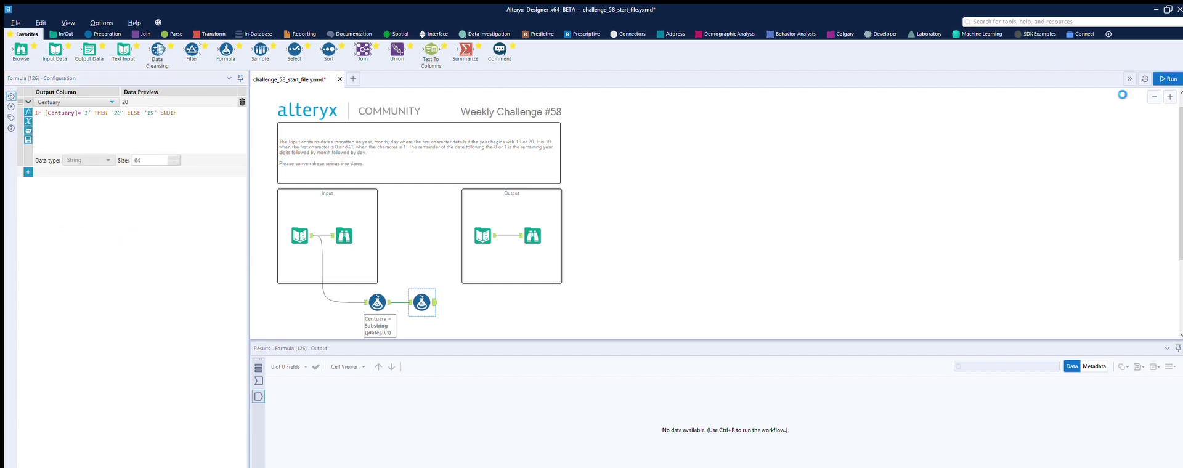
{"action": "left_click", "coordinate": [1168, 79]}
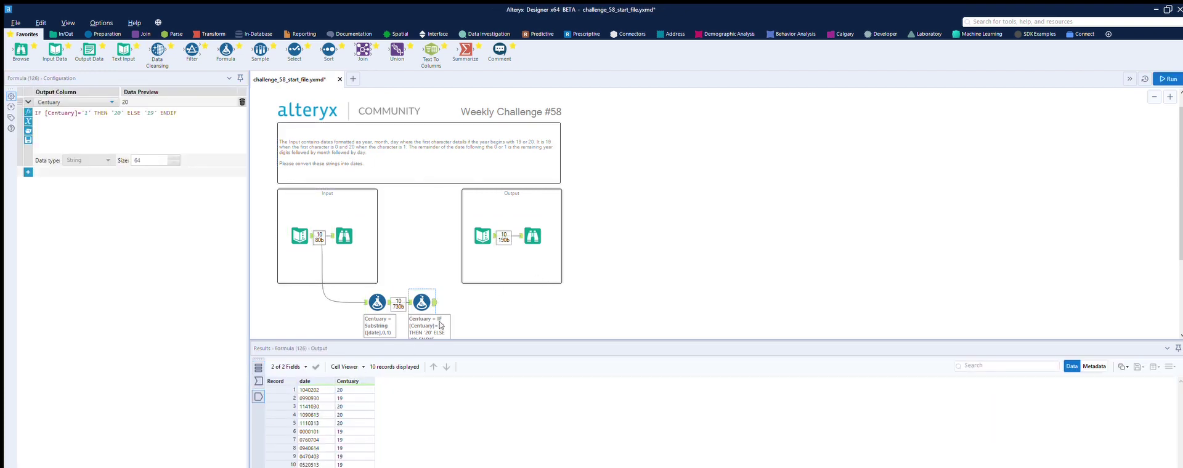
{"action": "left_click", "coordinate": [130, 83]}
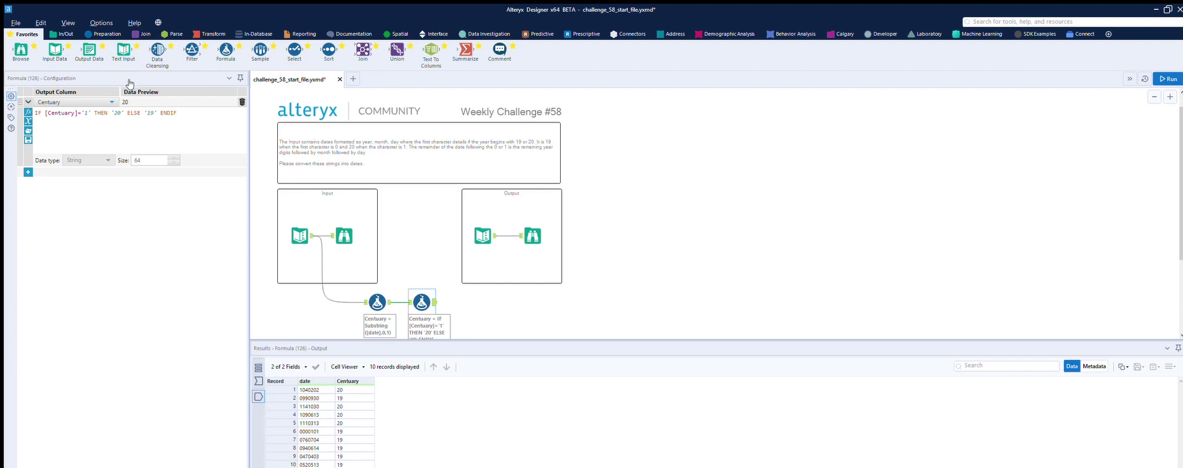
- Add a third Formula tool with a new 'rest date' column
{"action": "left_click_drag", "start_coordinate": [225, 51], "coordinate": [480, 300]}
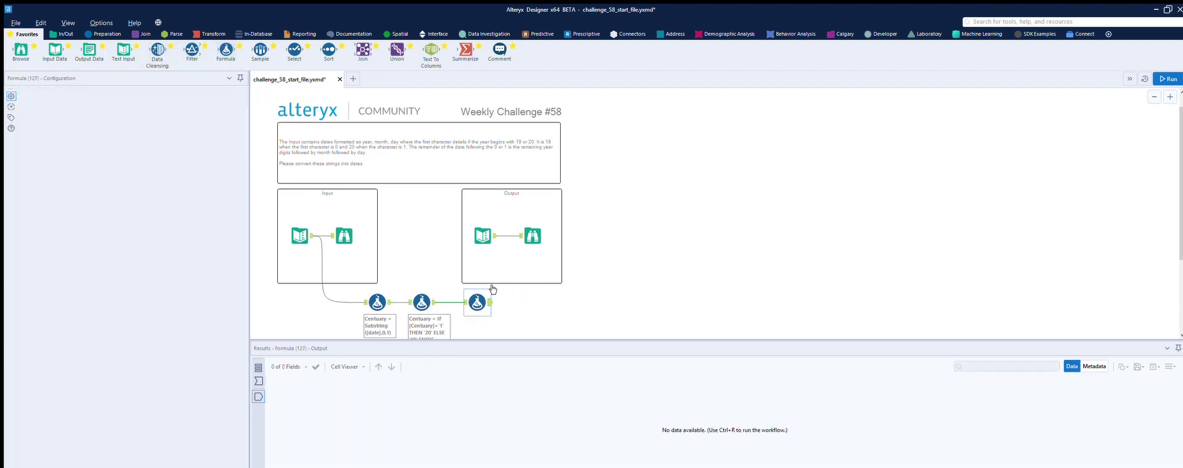
{"action": "left_click", "coordinate": [64, 102]}
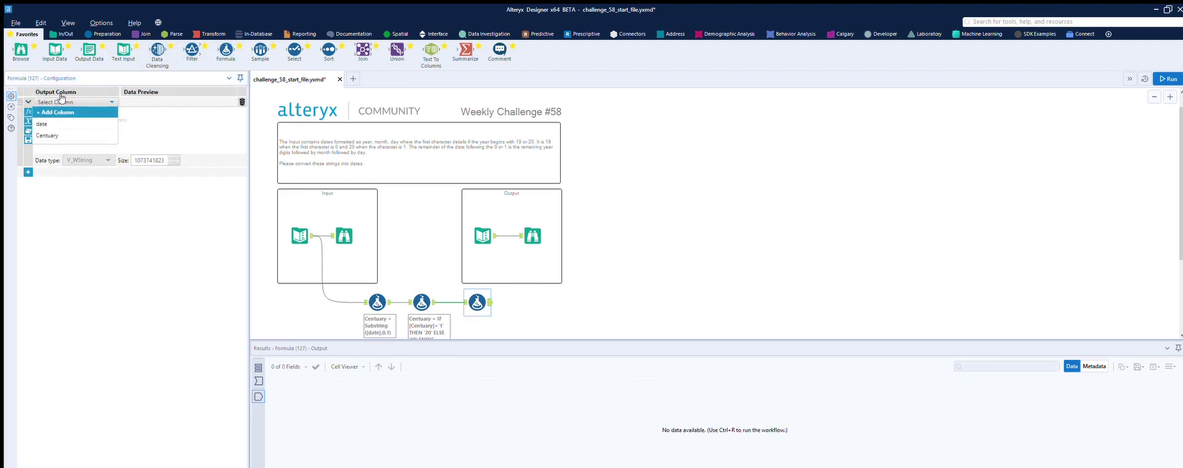
{"action": "left_click", "coordinate": [68, 102]}
{"action": "type", "text": "rest date"}
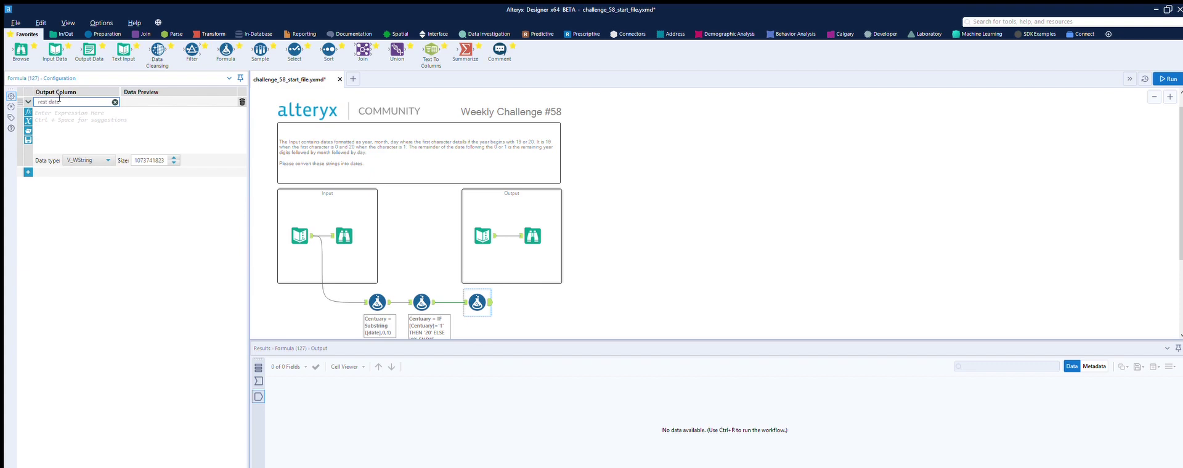
- Set rest date to Substring([date],1,7) and run the workflow to check values
{"action": "left_click", "coordinate": [28, 111]}
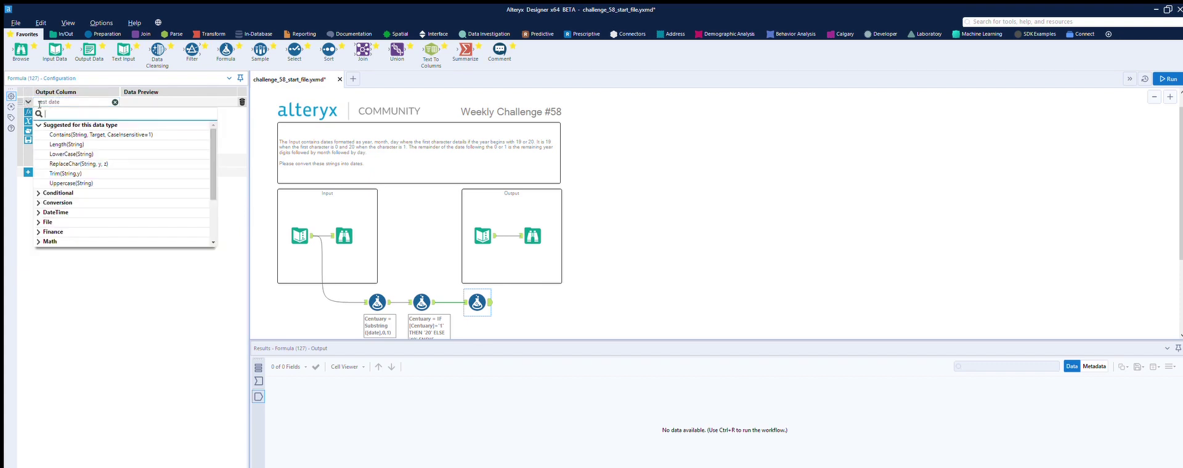
{"action": "scroll", "coordinate": [80, 165], "scroll_direction": "down", "scroll_amount": 2}
{"action": "scroll", "coordinate": [80, 165], "scroll_direction": "up", "scroll_amount": 2}
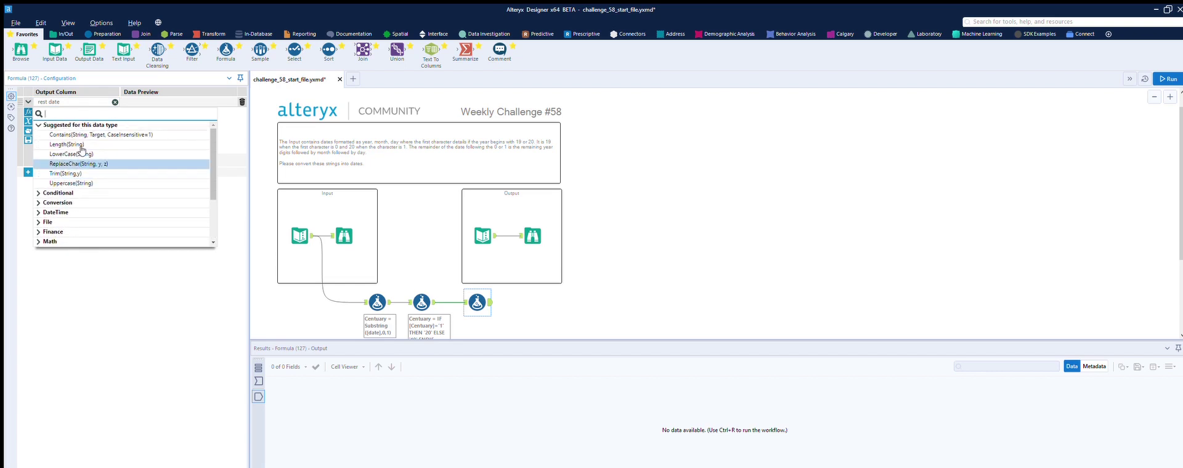
{"action": "scroll", "coordinate": [80, 166], "scroll_direction": "down", "scroll_amount": 3}
{"action": "left_click", "coordinate": [54, 215]}
{"action": "scroll", "coordinate": [72, 185], "scroll_direction": "down", "scroll_amount": 5}
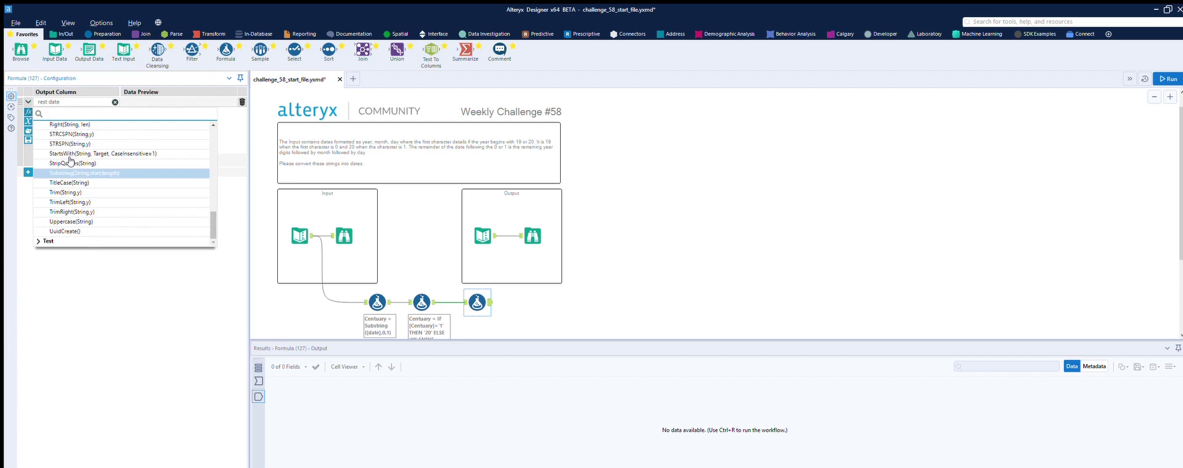
{"action": "left_click", "coordinate": [80, 173]}
{"action": "type", "text": "[,start,length)"}
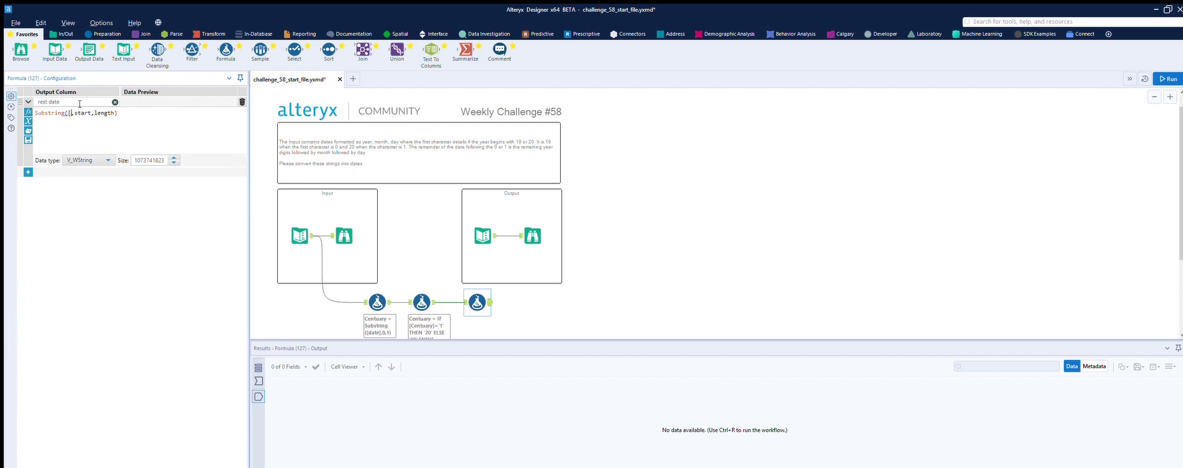
{"action": "key", "text": "Return"}
{"action": "key", "text": "ctrl+shift+Right"}
{"action": "key", "text": "ctrl+shift+Right"}
{"action": "type", "text": ",1"}
{"action": "type", "text": "7"}
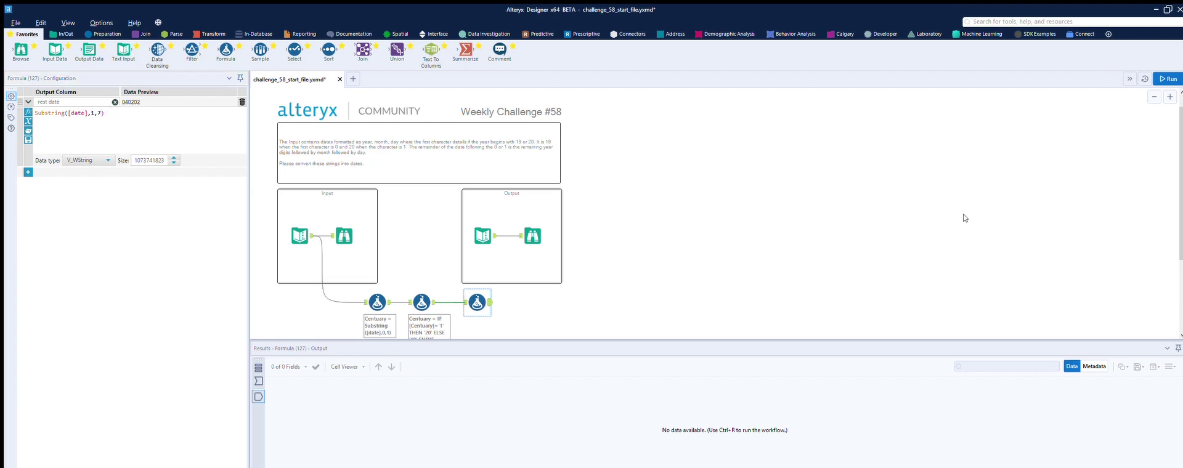
{"action": "left_click", "coordinate": [1166, 77]}
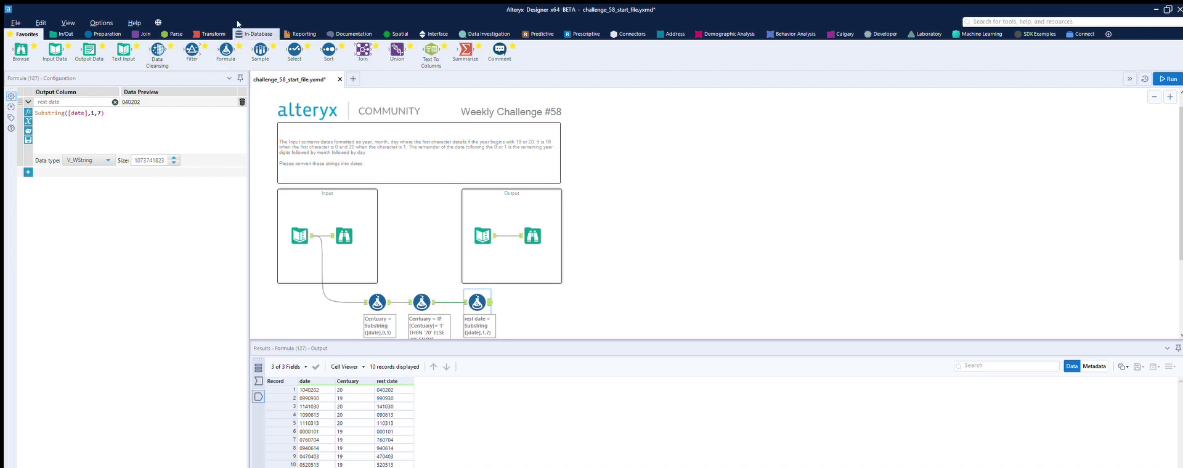
- Add a fourth Formula creating 'string date' as [Centuary]+[rest date] and run it
{"action": "left_click_drag", "start_coordinate": [227, 50], "coordinate": [546, 300]}
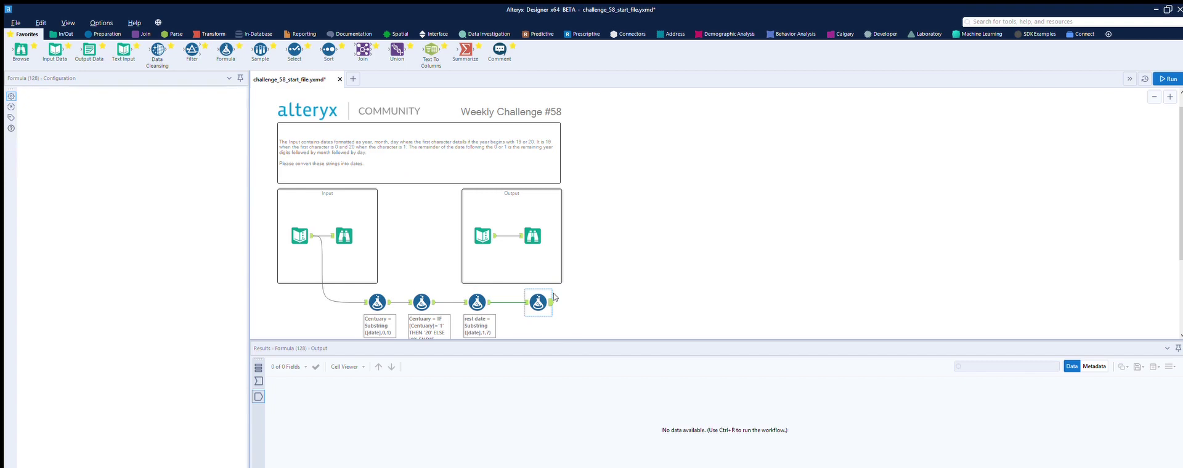
{"action": "left_click", "coordinate": [71, 101]}
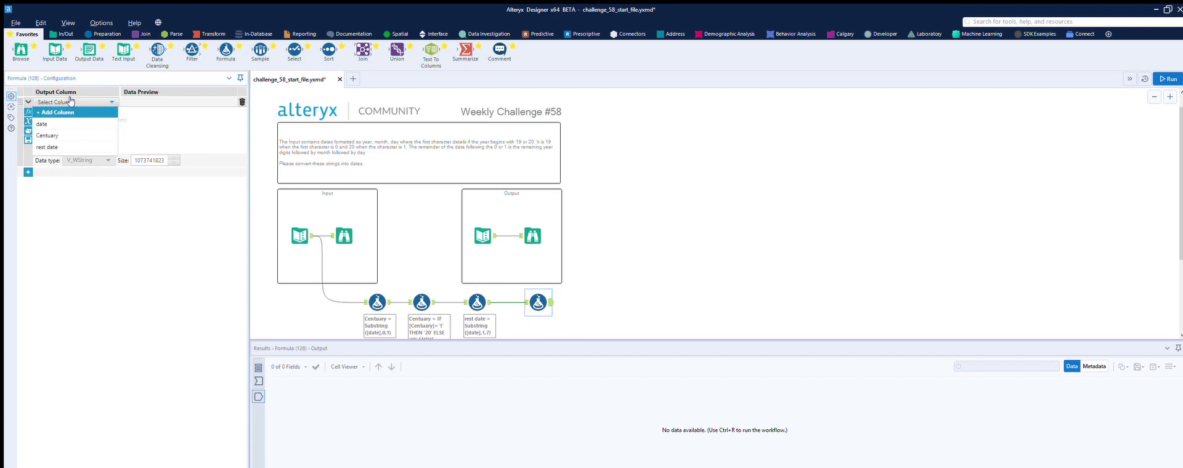
{"action": "left_click", "coordinate": [77, 112]}
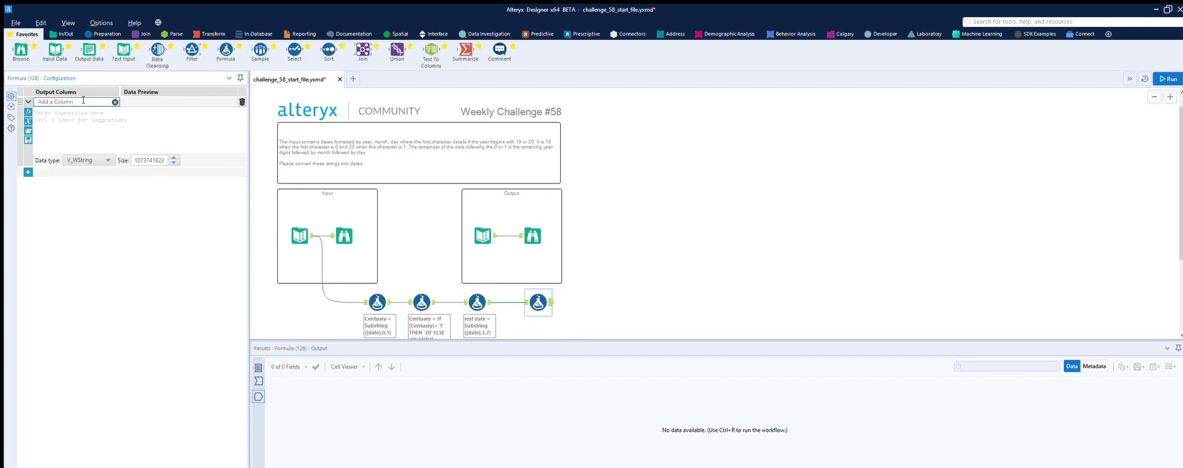
{"action": "type", "text": "string date"}
{"action": "key", "text": "Tab"}
{"action": "type", "text": "["}
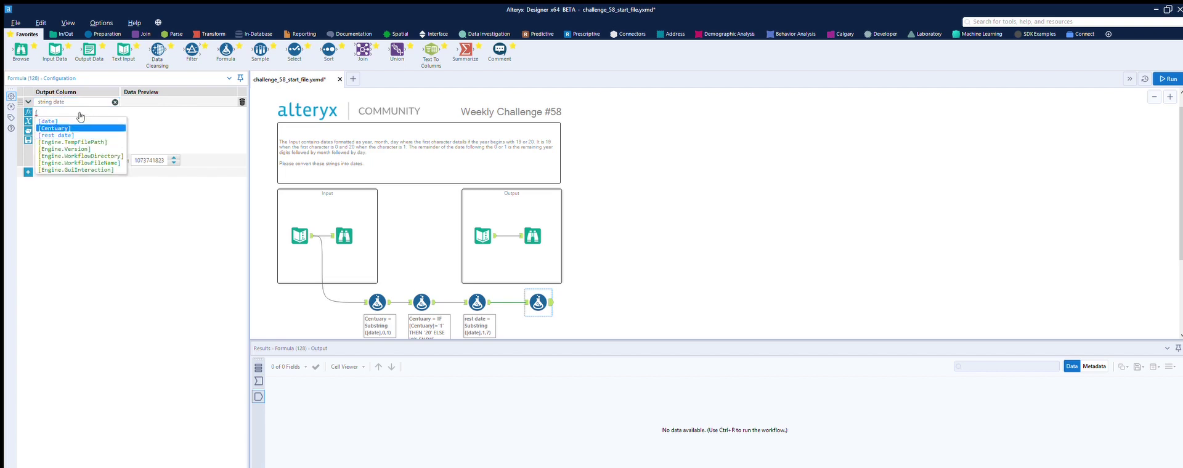
{"action": "left_click", "coordinate": [78, 116]}
{"action": "type", "text": "["}
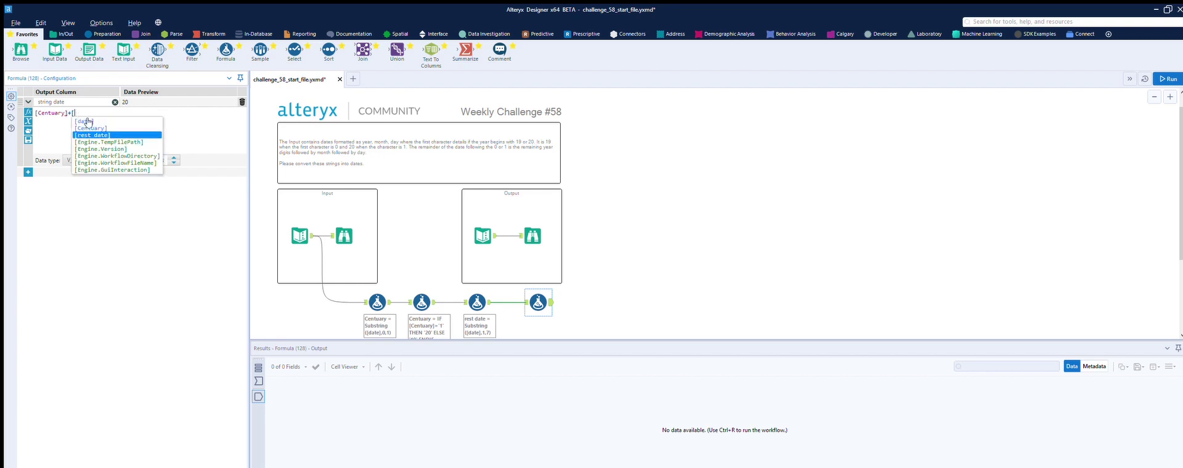
{"action": "left_click", "coordinate": [100, 156]}
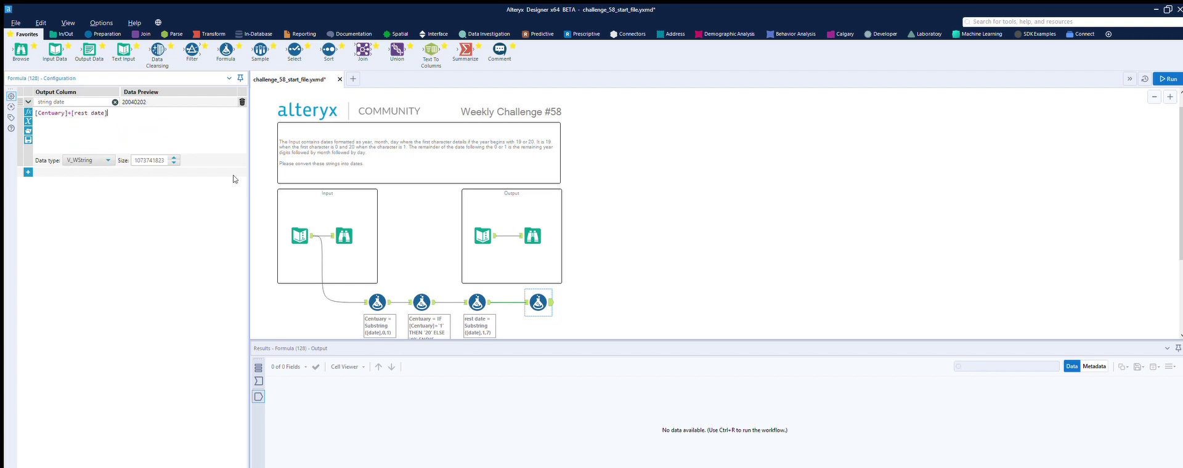
{"action": "left_click", "coordinate": [585, 276]}
{"action": "key", "text": "ctrl+r"}
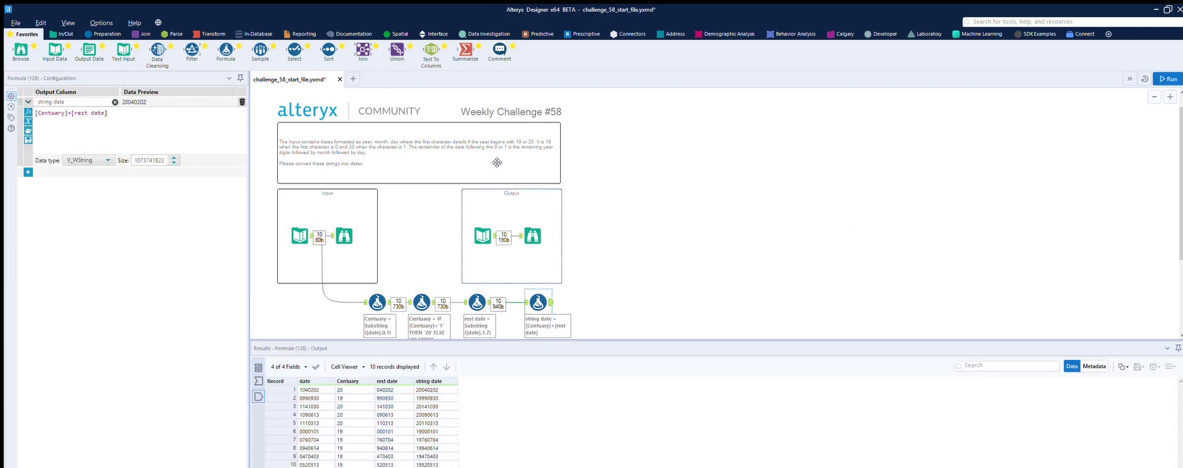
- Add a DateTime tool converting string date using custom format yyyyMMdd
{"action": "mouse_move", "coordinate": [431, 51]}
{"action": "left_mouse_down"}
{"action": "mouse_move", "coordinate": [448, 55]}
{"action": "mouse_move", "coordinate": [434, 53]}
{"action": "left_mouse_up"}
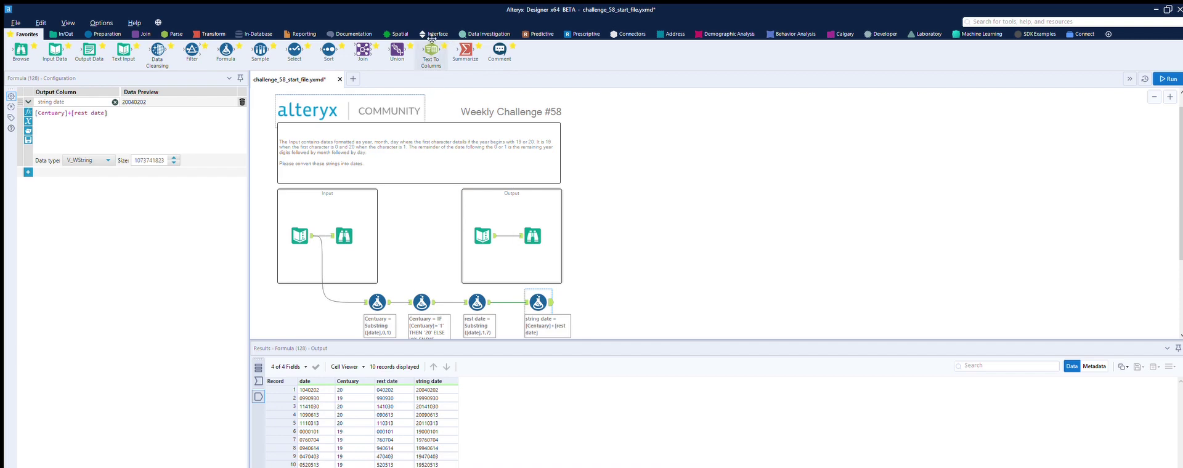
{"action": "left_click", "coordinate": [183, 34]}
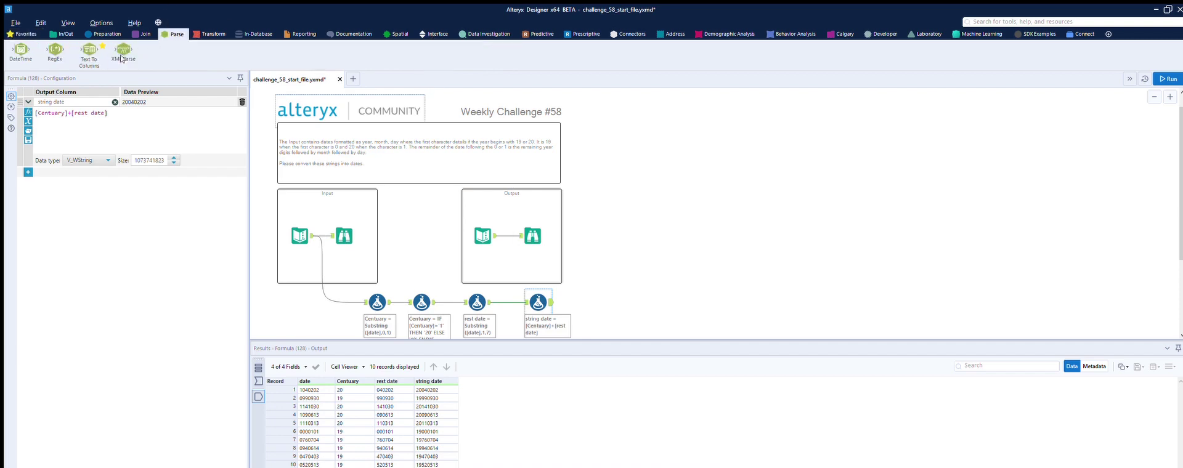
{"action": "left_click_drag", "start_coordinate": [21, 49], "coordinate": [607, 302]}
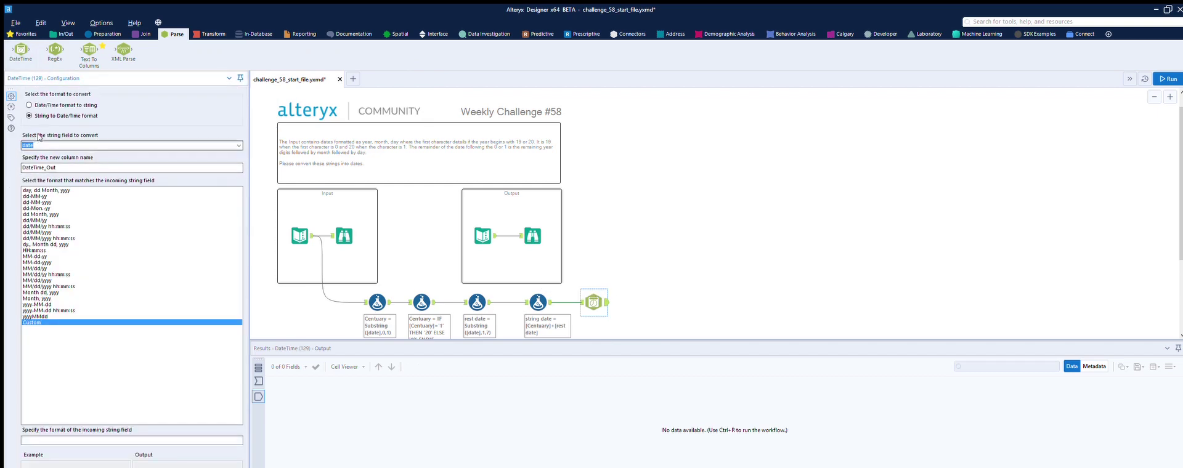
{"action": "scroll", "coordinate": [237, 144], "scroll_direction": "down", "scroll_amount": 3}
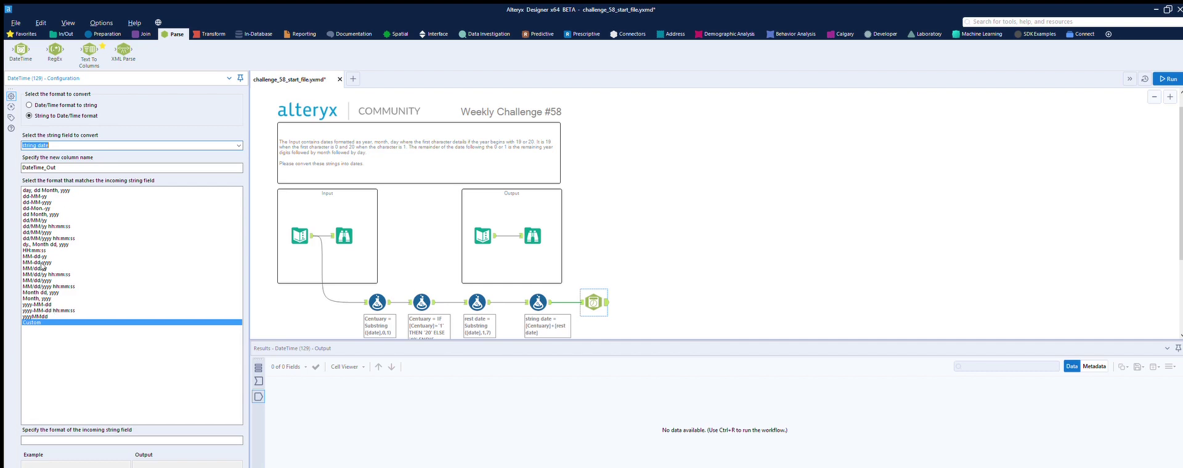
{"action": "left_click", "coordinate": [51, 438]}
{"action": "type", "text": "yy"}
{"action": "type", "text": "yymmdd"}
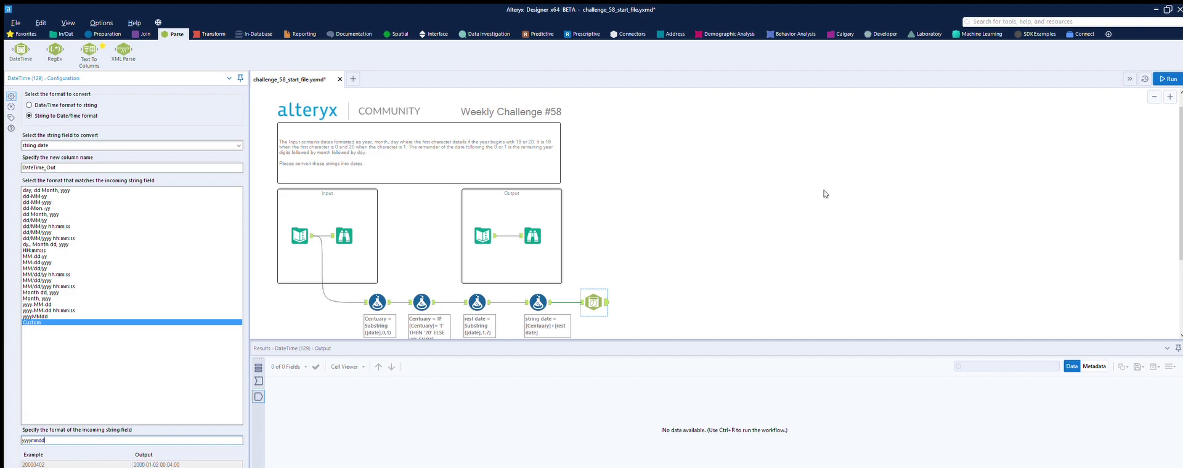
- Test the conversion and change the format's month code to %m, then rerun
{"action": "left_click", "coordinate": [1166, 79]}
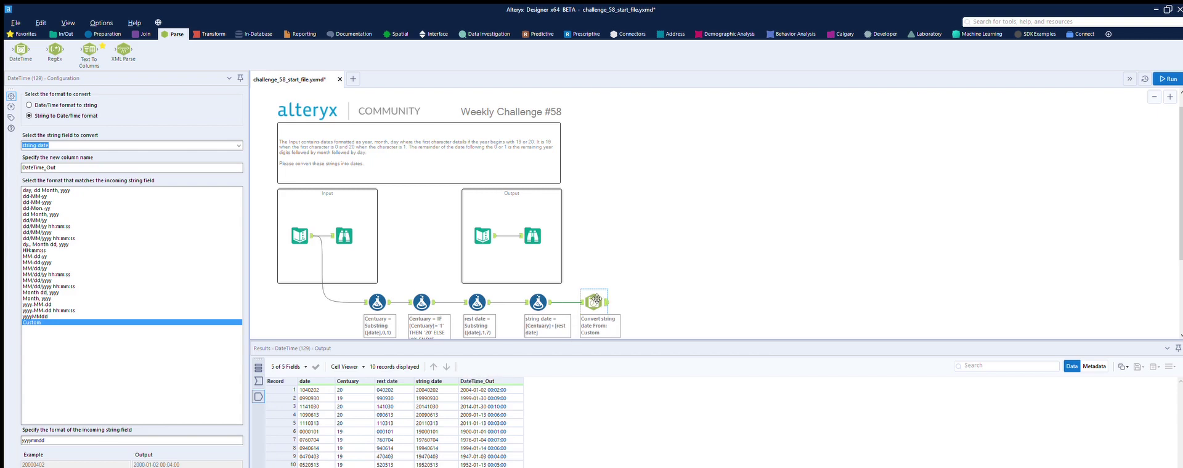
{"action": "left_click", "coordinate": [42, 440]}
{"action": "key", "text": "BackSpace"}
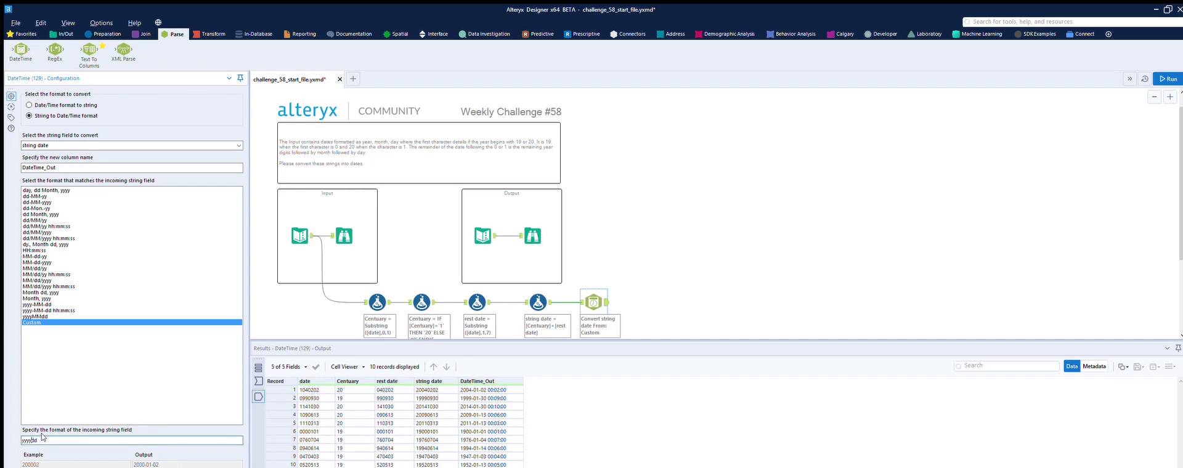
{"action": "type", "text": "%m"}
{"action": "left_click", "coordinate": [1168, 78]}
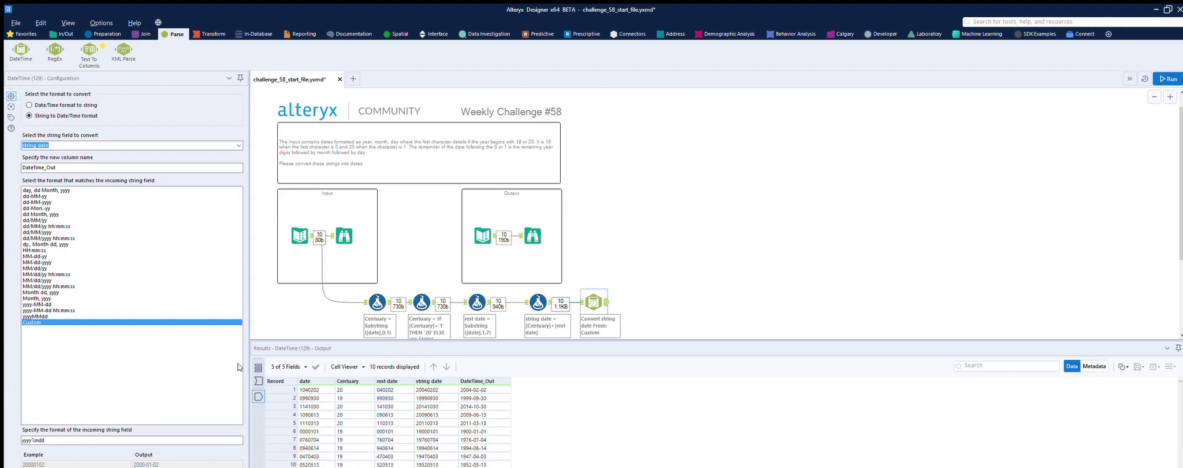
- Change the year code to %Y for format %Y%m%d, rerun and inspect DateTime_Out
{"action": "left_click", "coordinate": [26, 439]}
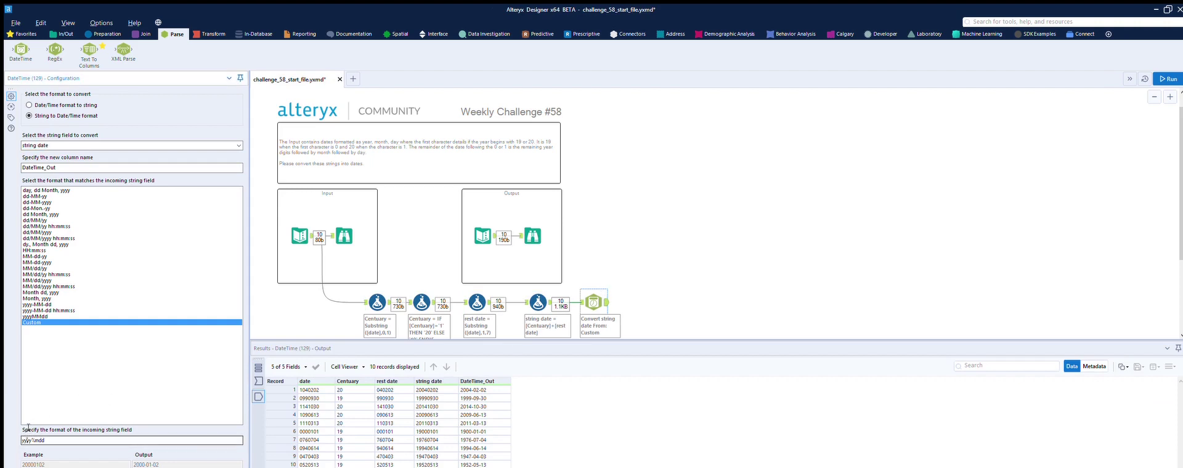
{"action": "key", "text": "BackSpace"}
{"action": "key", "text": "BackSpace"}
{"action": "key", "text": "BackSpace"}
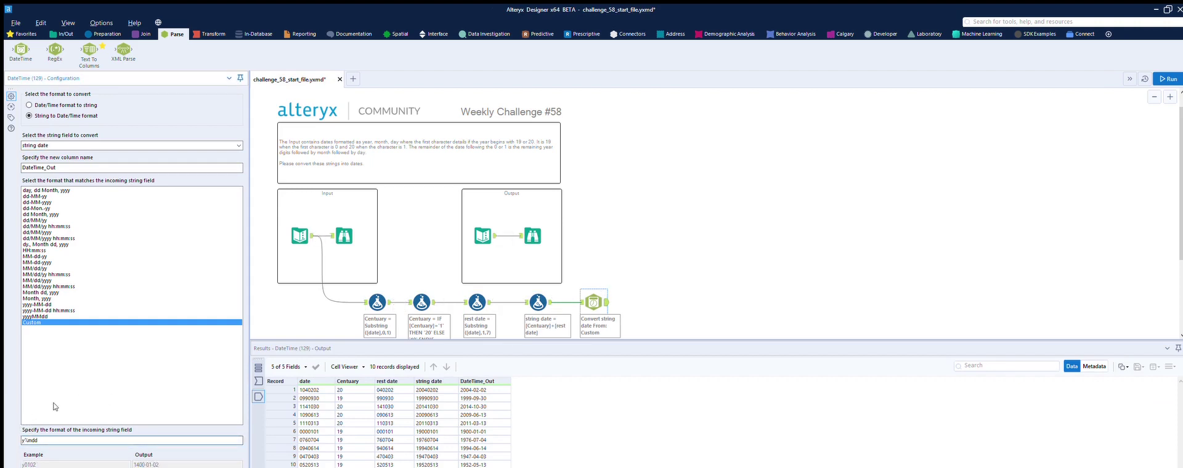
{"action": "type", "text": "%"}
{"action": "type", "text": "y"}
{"action": "type", "text": "Y"}
{"action": "left_click", "coordinate": [909, 212]}
{"action": "key", "text": "ctrl+r"}
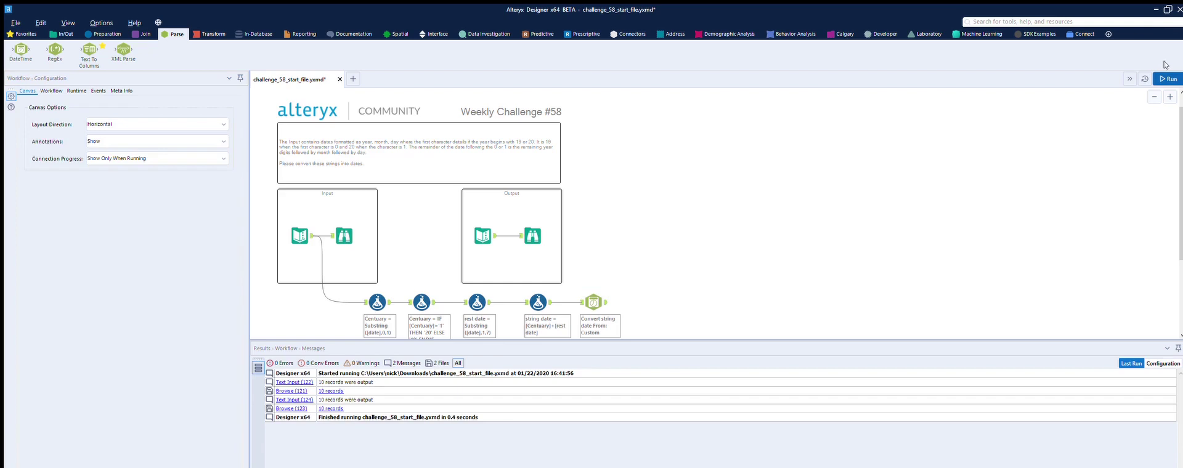
{"action": "left_click", "coordinate": [593, 302]}
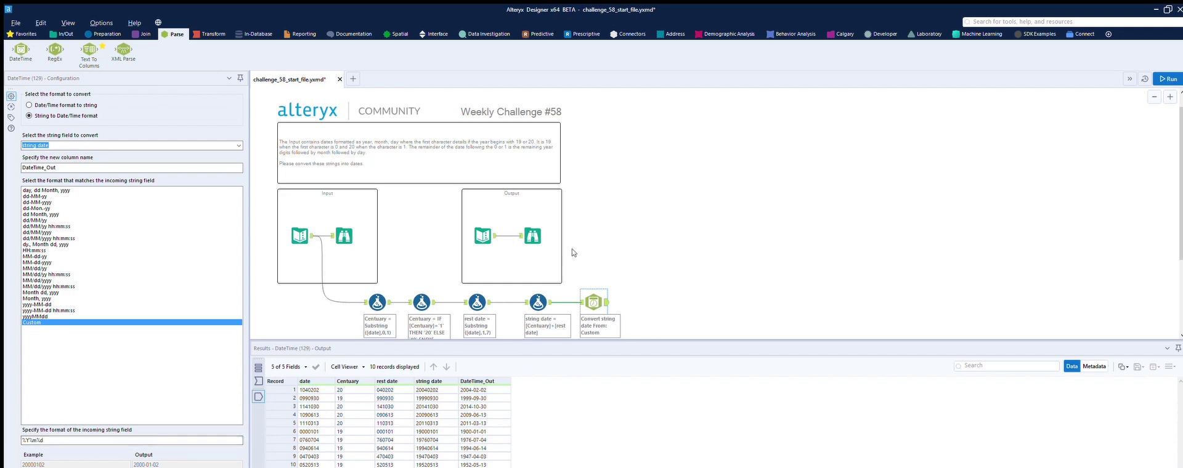
- Add a Select tool after DateTime excluding Centuary, rest date and string date
{"action": "left_click", "coordinate": [106, 33]}
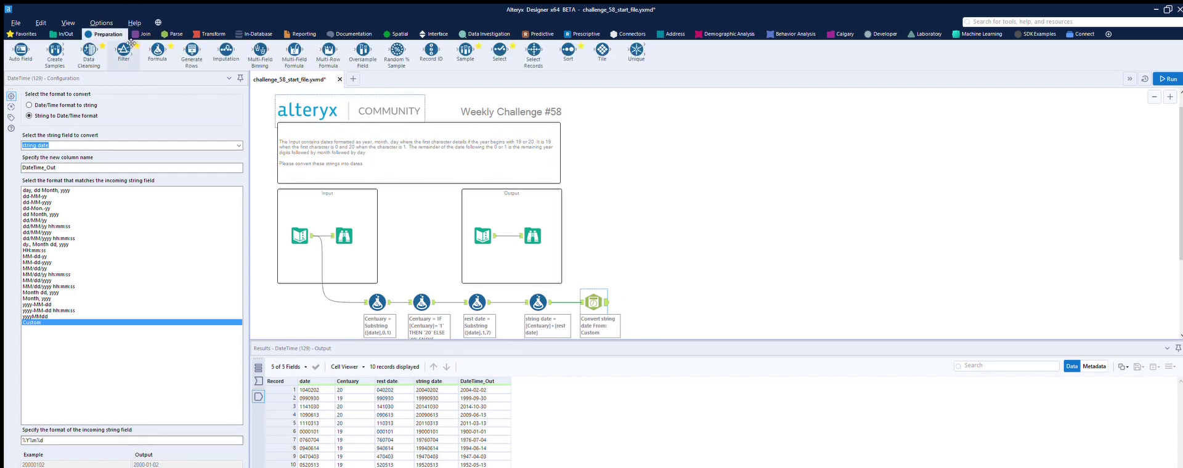
{"action": "left_click_drag", "start_coordinate": [500, 49], "coordinate": [666, 302]}
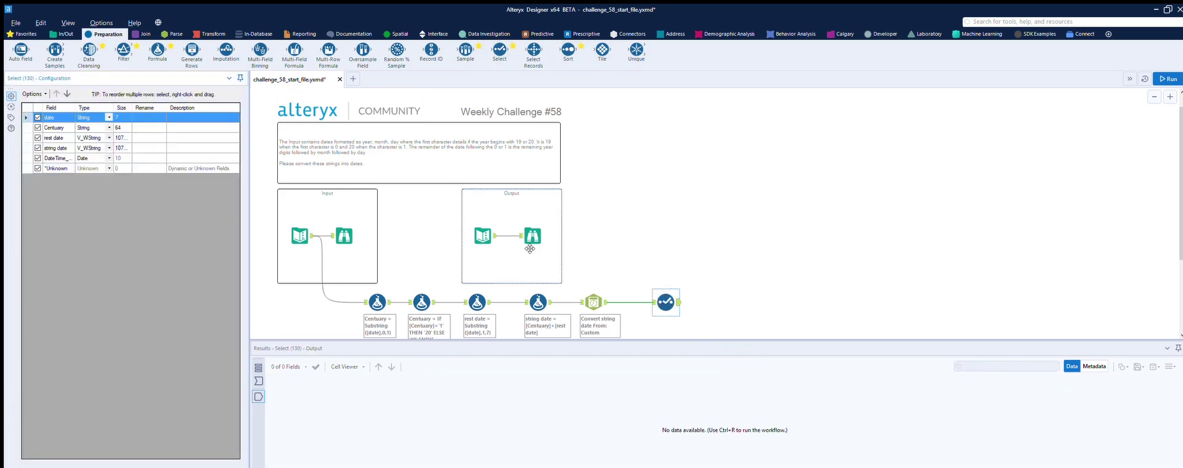
{"action": "left_click", "coordinate": [37, 126]}
{"action": "left_click", "coordinate": [37, 137]}
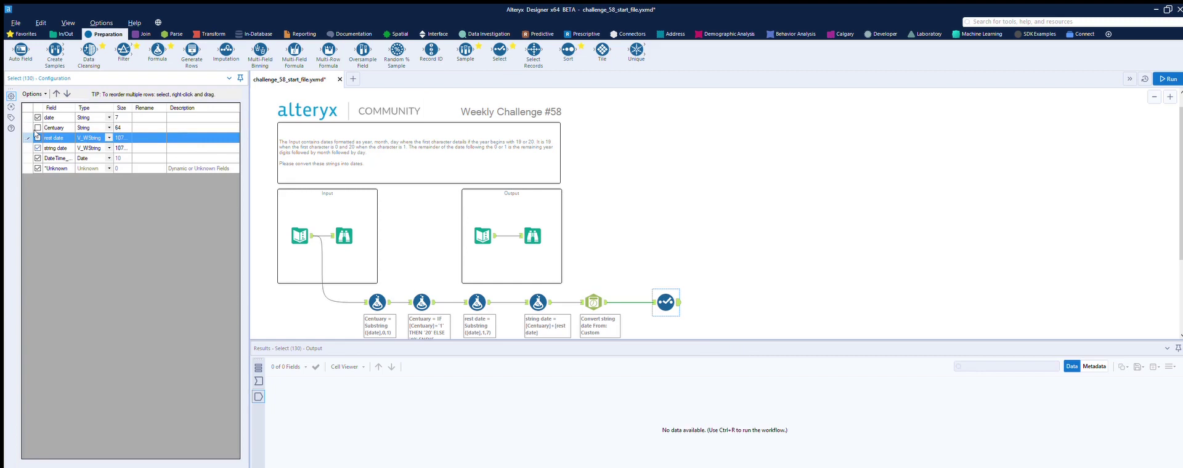
{"action": "left_click", "coordinate": [37, 148]}
- Add a Browse tool after Select, run, and view the date and DateTime_Out results
{"action": "left_click", "coordinate": [62, 34]}
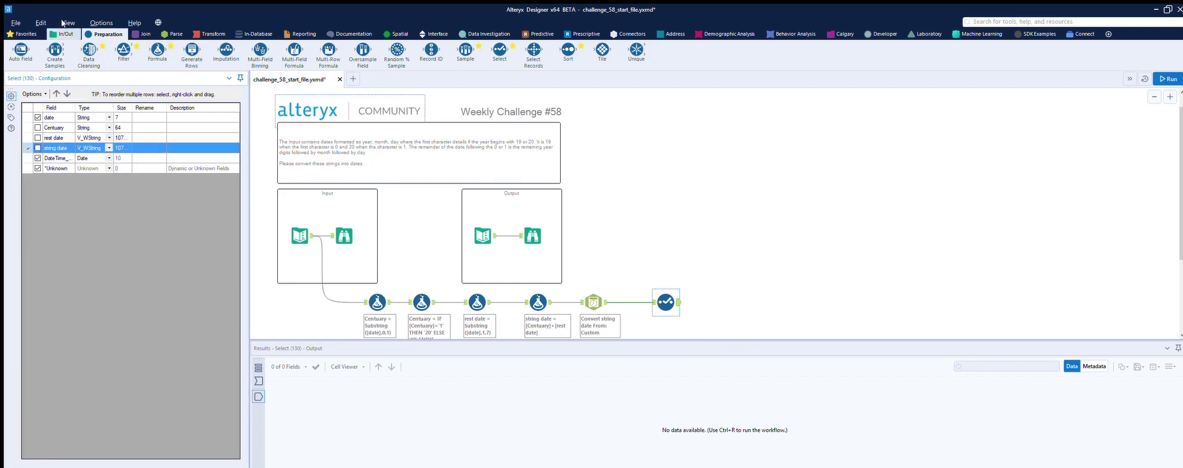
{"action": "left_click_drag", "start_coordinate": [20, 49], "coordinate": [718, 296]}
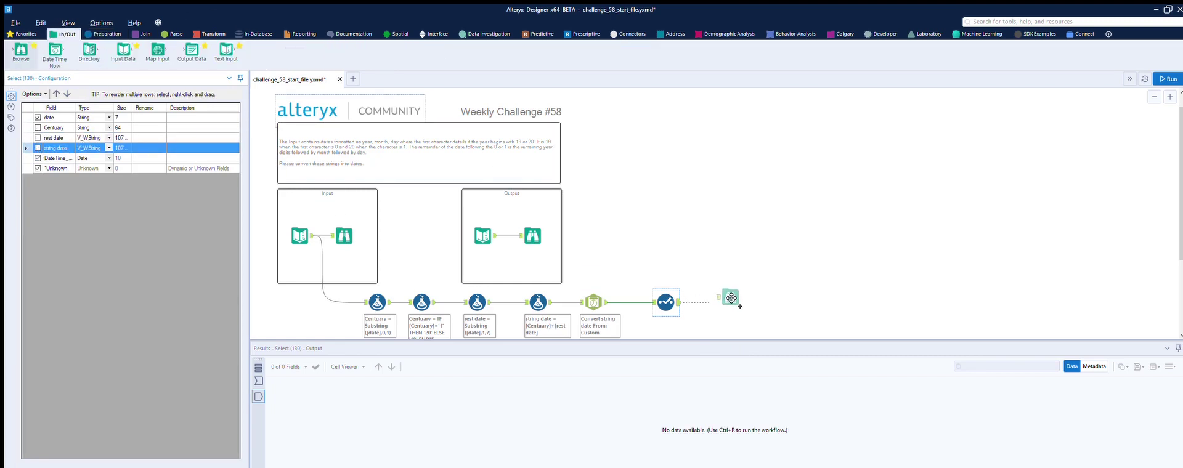
{"action": "key", "text": "ctrl+r"}
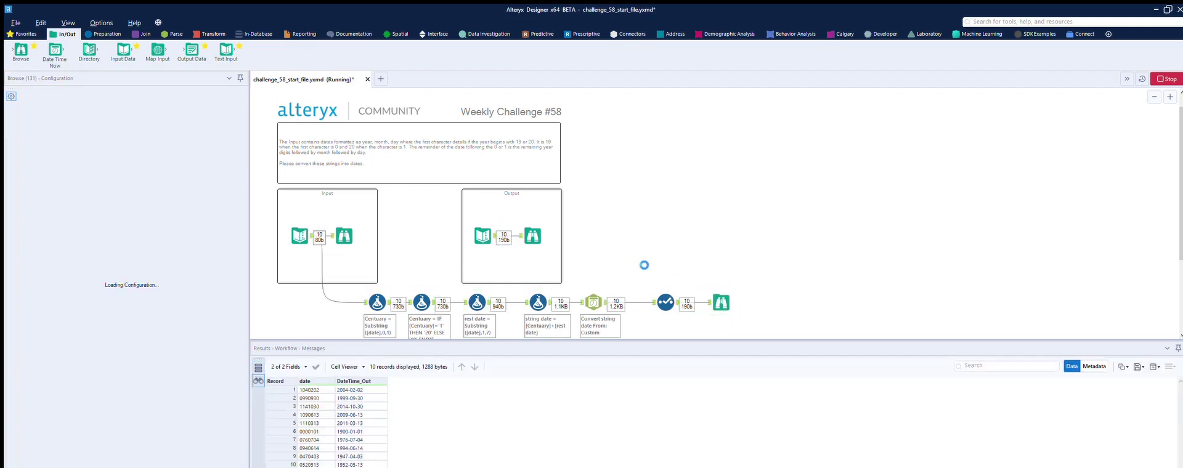
{"action": "left_click", "coordinate": [720, 300]}
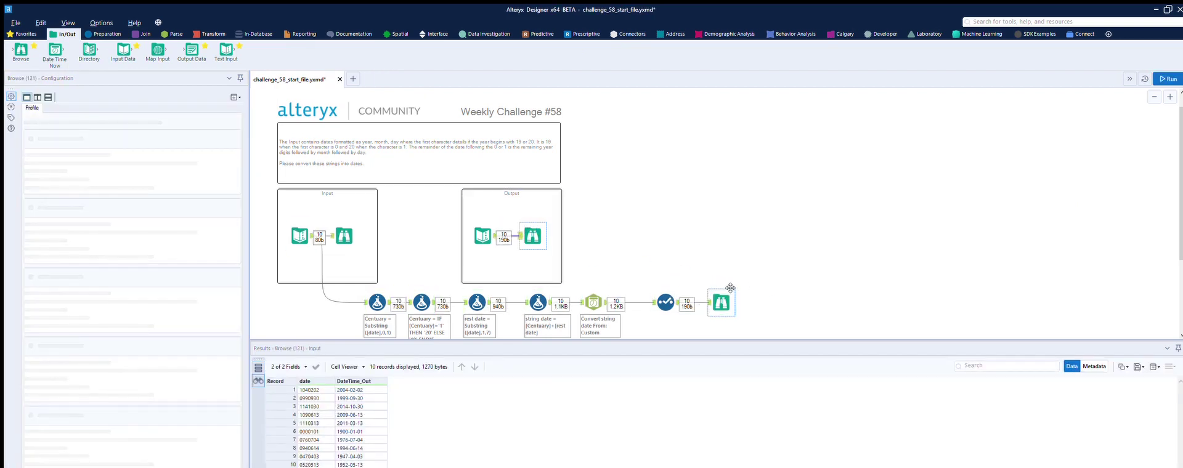